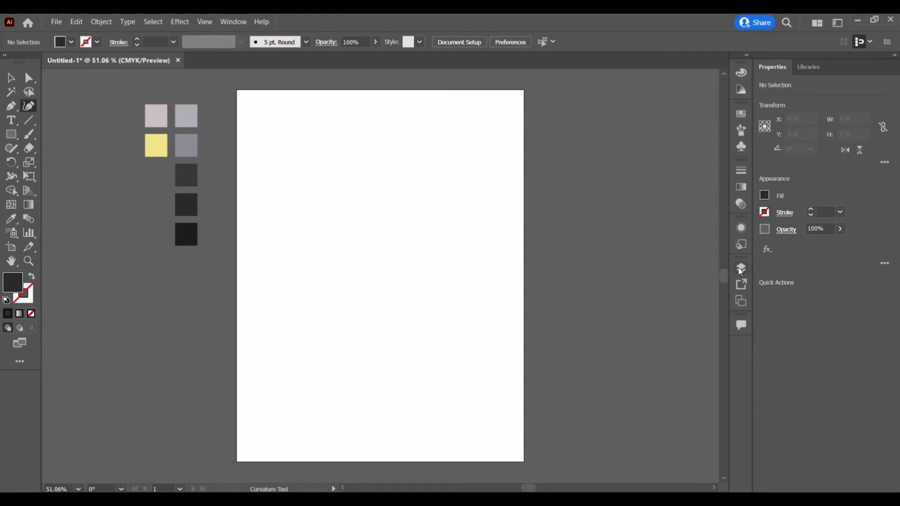
# Step: Draw an artboard-sized rectangle and fill it with the light lavender swatch colour
pyautogui.click(740, 269)
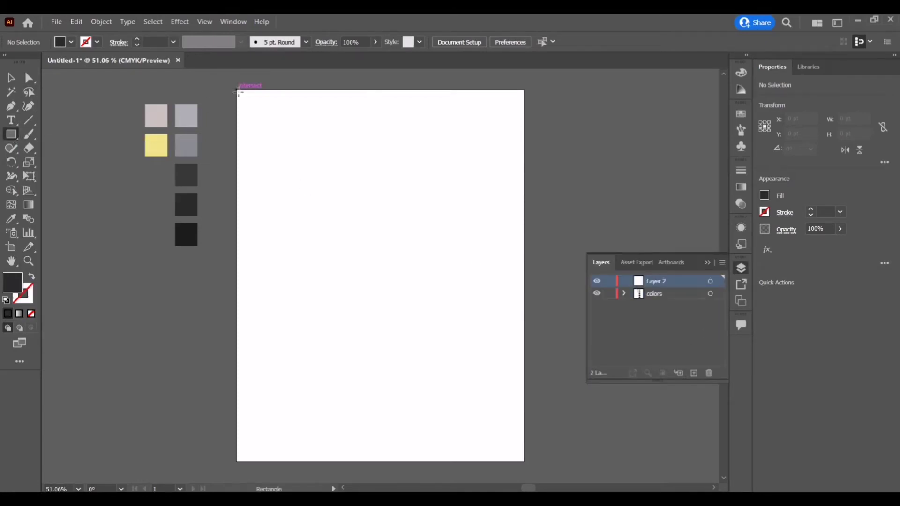
pyautogui.moveTo(238, 90); pyautogui.dragTo(524, 463)
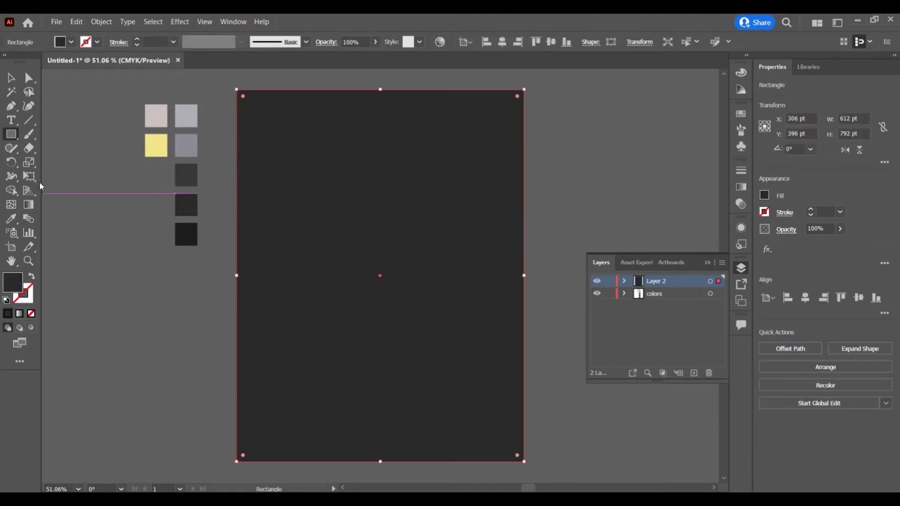
pyautogui.click(765, 196)
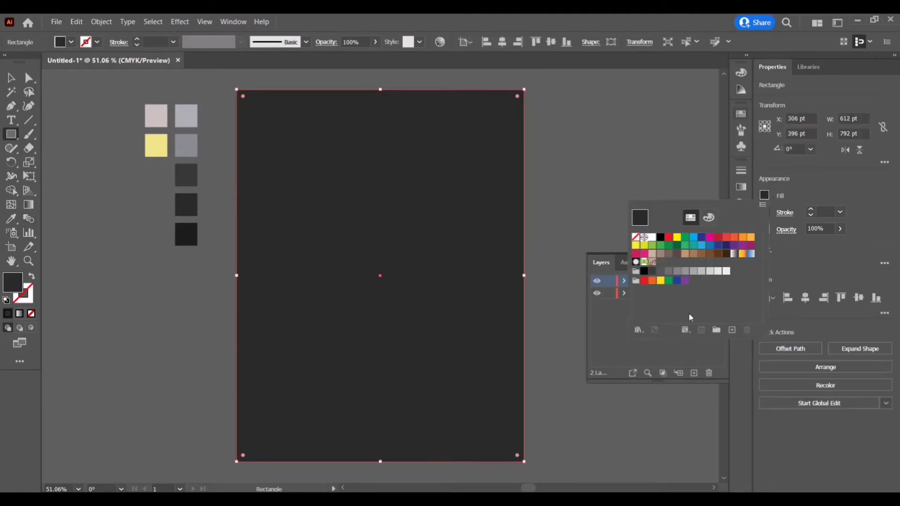
pyautogui.click(766, 196)
pyautogui.click(10, 220)
pyautogui.click(186, 117)
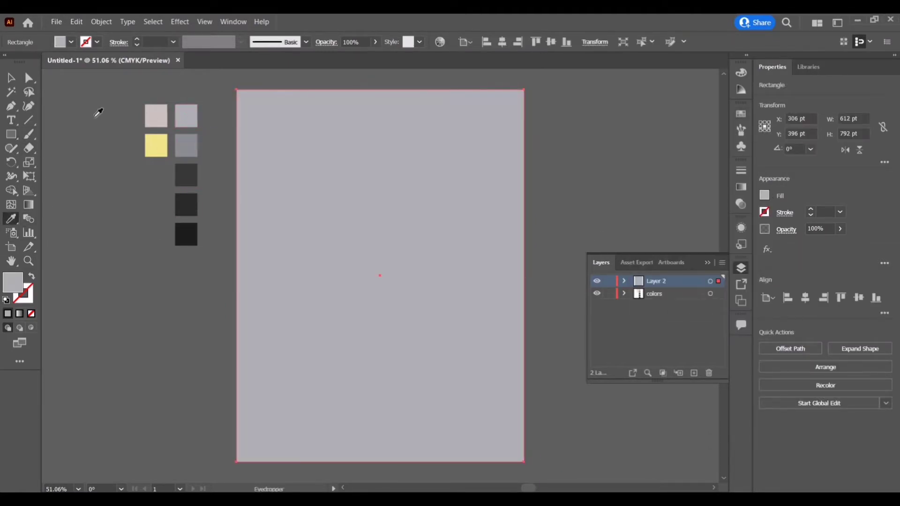
# Step: Lock the background layer, add a new layer, and pick up the medium grey swatch
pyautogui.click(609, 293)
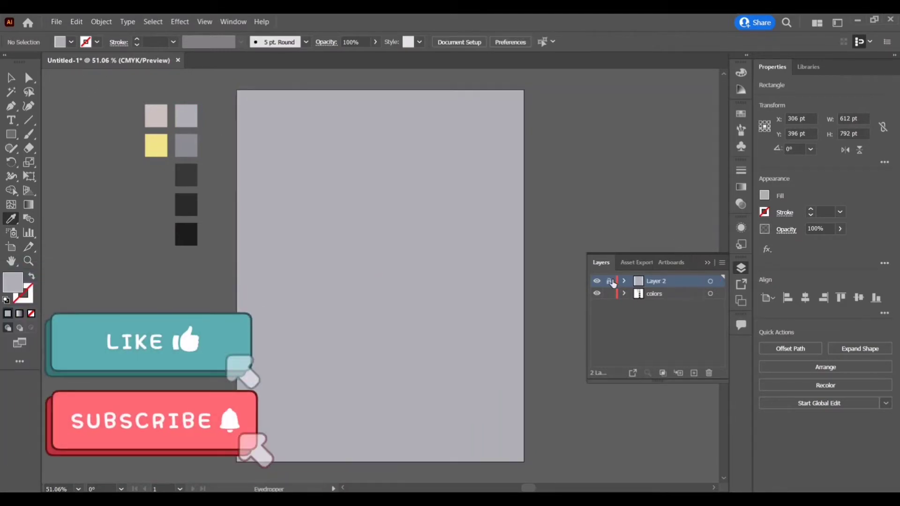
pyautogui.click(694, 373)
pyautogui.click(186, 146)
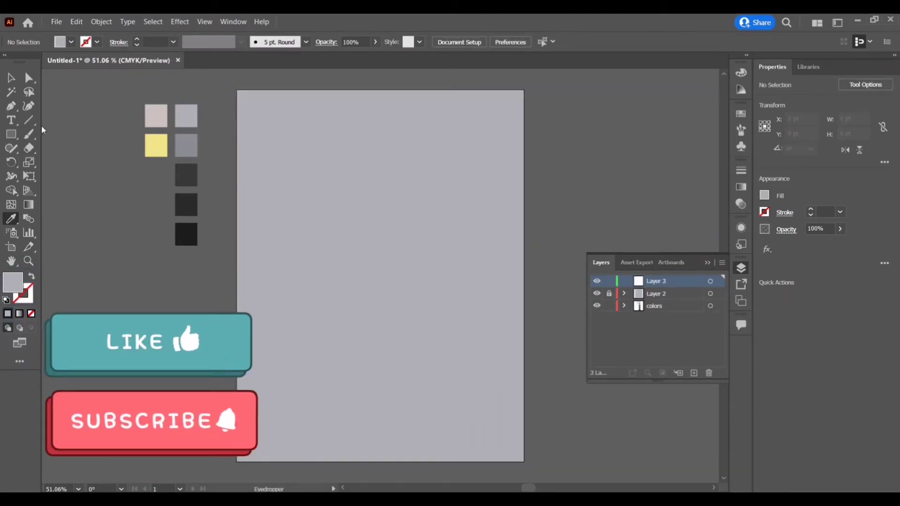
# Step: Pen-draw a closed medium grey hill outline across the lower artboard with a peaked top
pyautogui.press('p')
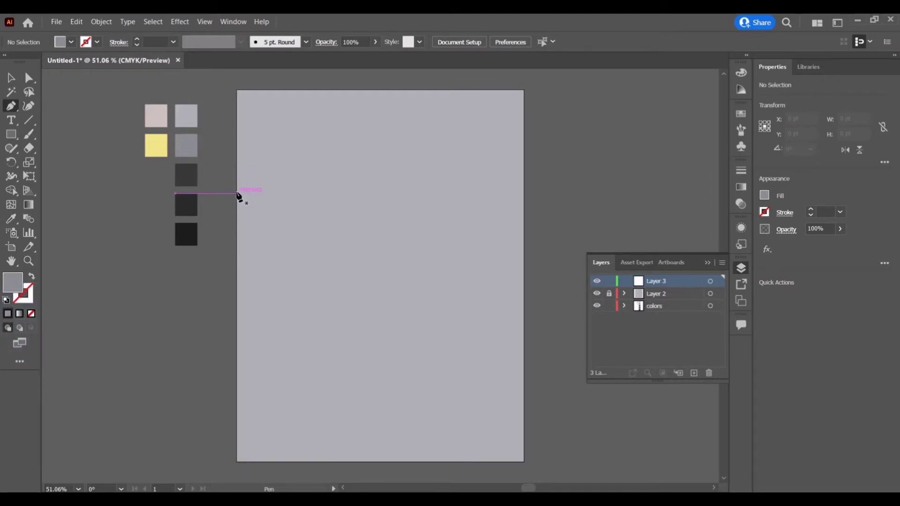
pyautogui.click(237, 194)
pyautogui.click(360, 168)
pyautogui.click(513, 180)
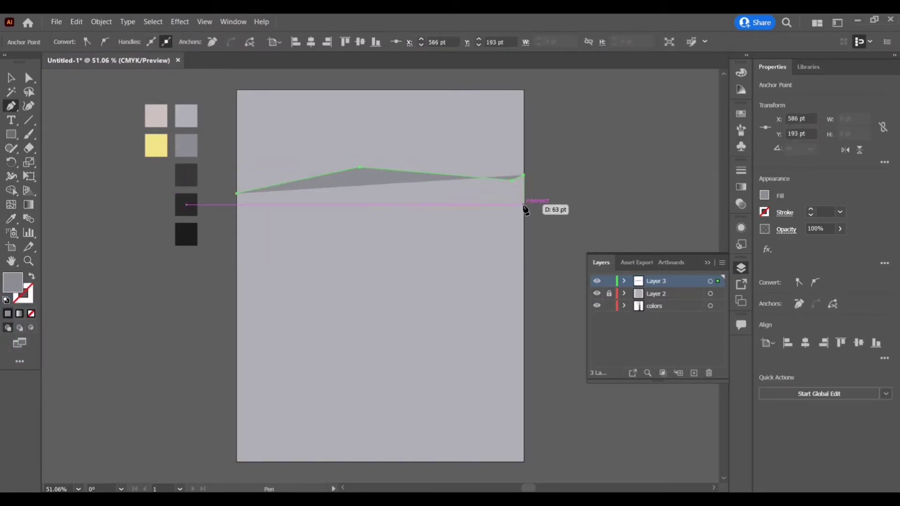
pyautogui.click(524, 460)
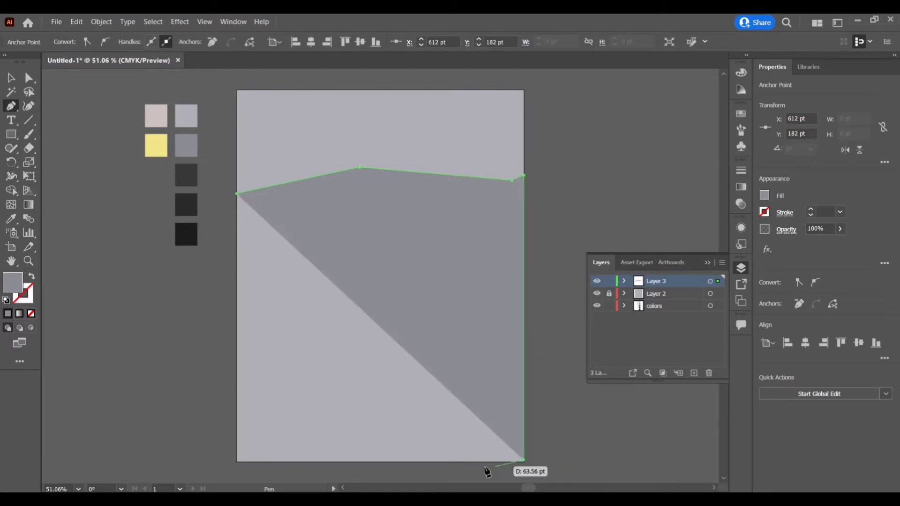
pyautogui.click(237, 462)
pyautogui.click(237, 193)
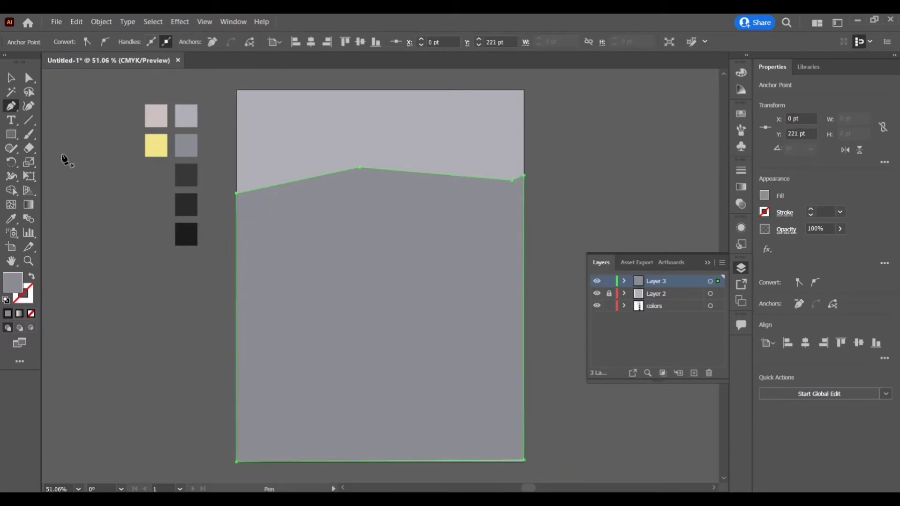
# Step: Curve the hill's top points into a wave, then lock Layer 3 and add Layer 4
pyautogui.click(28, 105)
pyautogui.moveTo(360, 164); pyautogui.dragTo(341, 164)
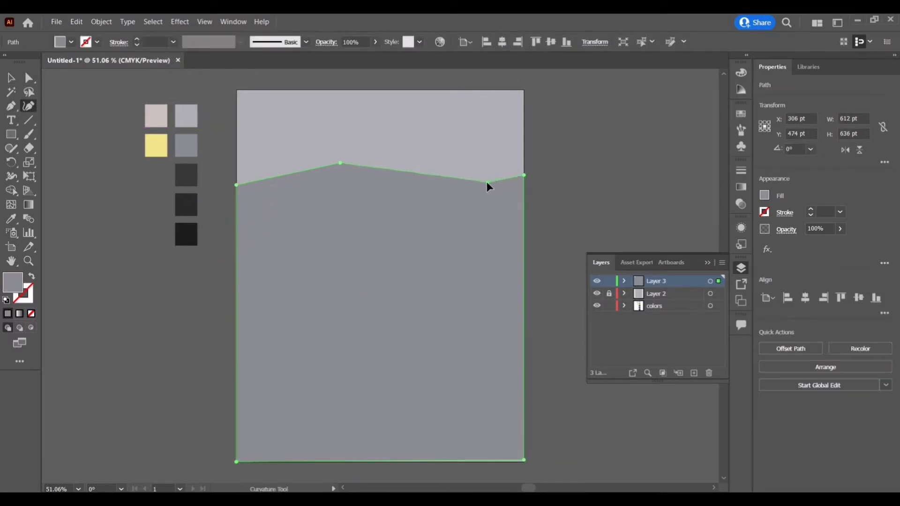
pyautogui.moveTo(486, 181); pyautogui.dragTo(476, 185)
pyautogui.doubleClick(476, 184)
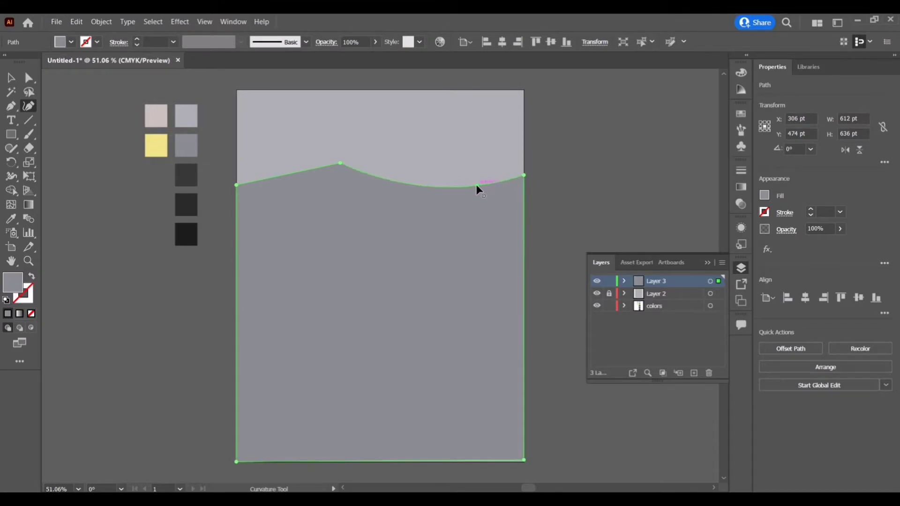
pyautogui.doubleClick(339, 163)
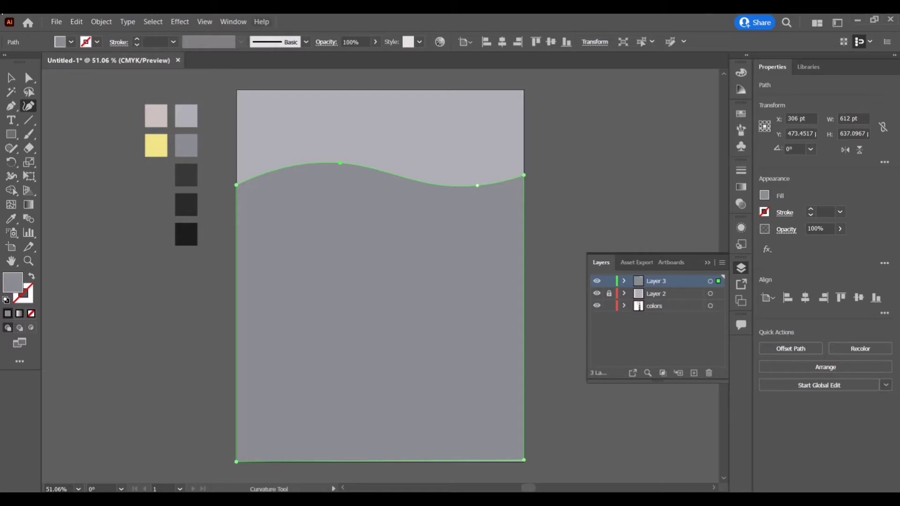
pyautogui.click(694, 373)
pyautogui.click(609, 294)
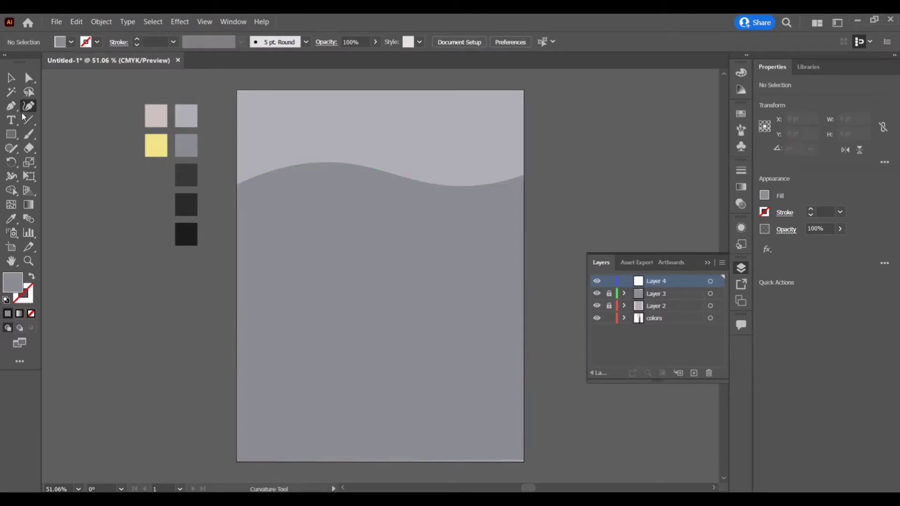
# Step: Sample the dark charcoal swatch and Pen-draw a closed hill outline from mid-artboard to the bottom
pyautogui.press('p')
pyautogui.click(11, 218)
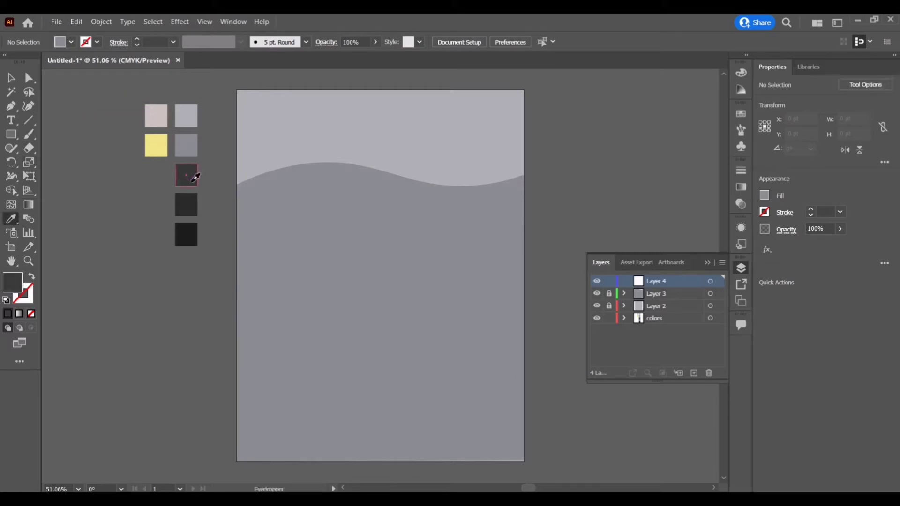
pyautogui.click(16, 112)
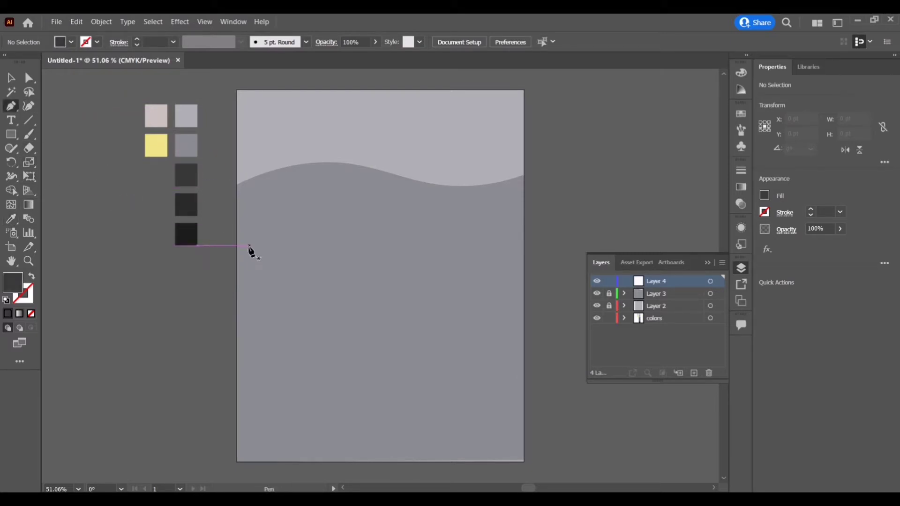
pyautogui.click(237, 223)
pyautogui.click(351, 231)
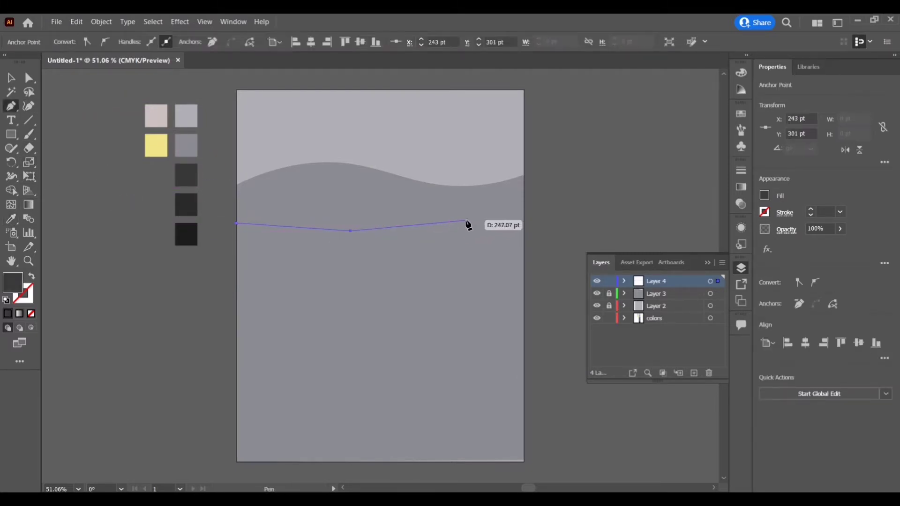
pyautogui.click(439, 252)
pyautogui.click(524, 211)
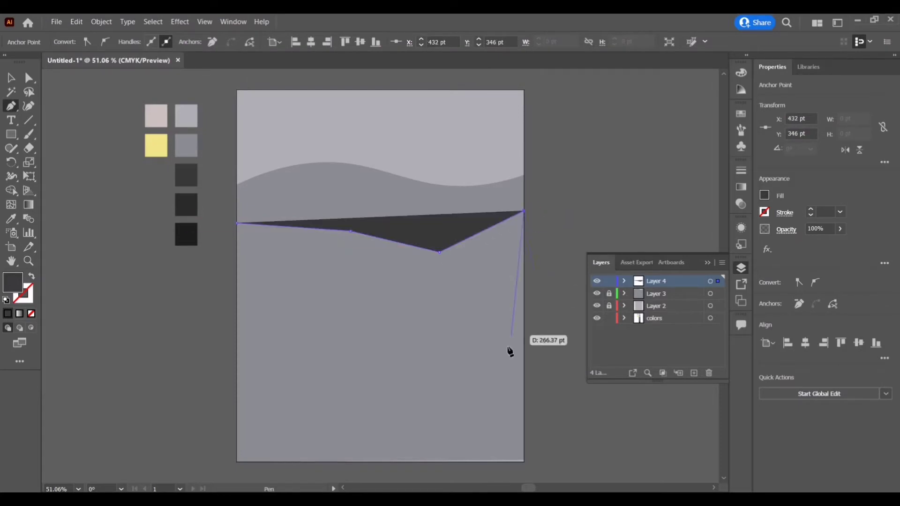
pyautogui.click(524, 463)
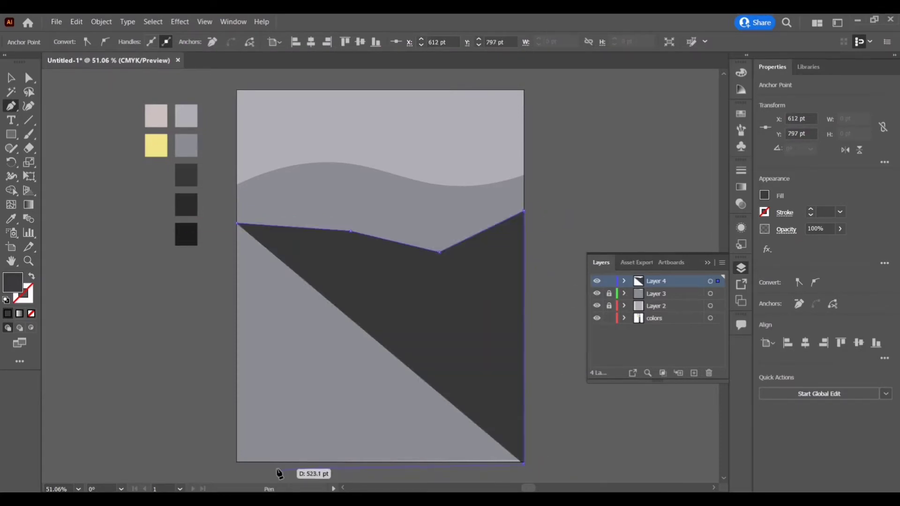
pyautogui.click(237, 461)
pyautogui.click(238, 224)
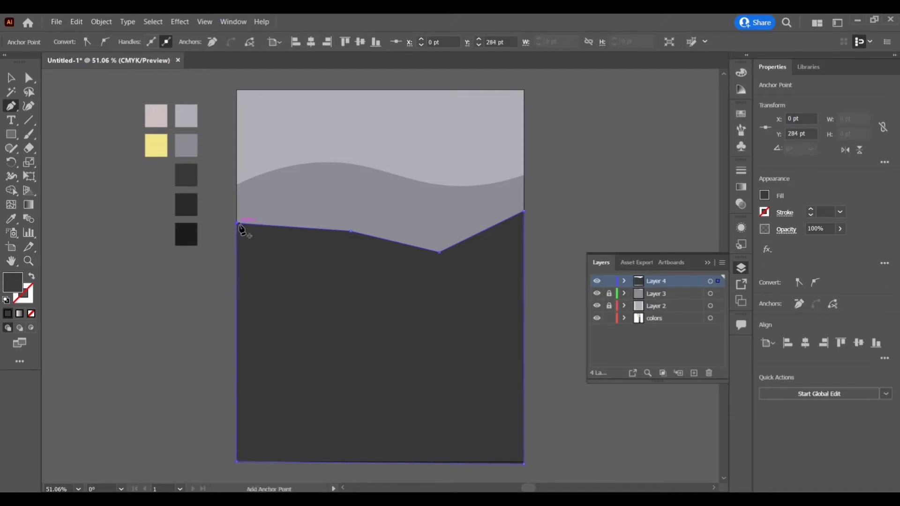
# Step: Smooth the dark hill's middle and dip points into a wave, deselect, and add Layer 5
pyautogui.click(26, 108)
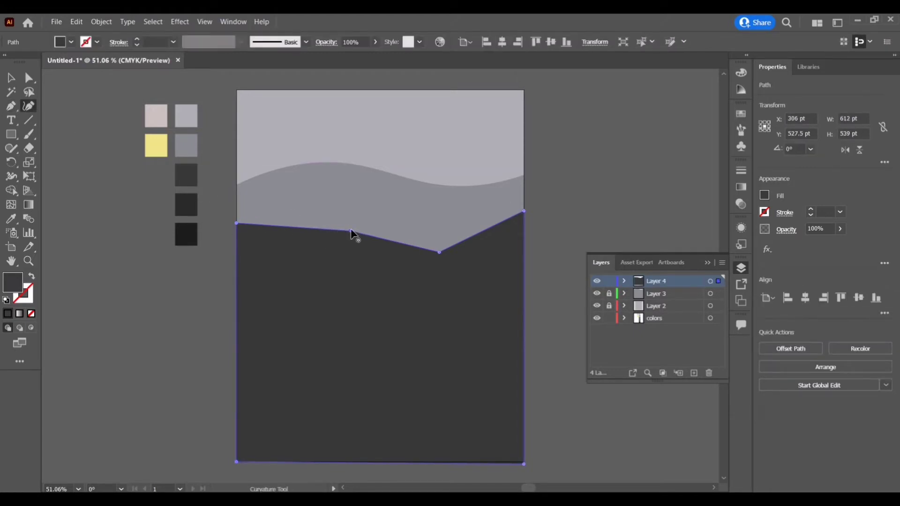
pyautogui.click(351, 232)
pyautogui.doubleClick(440, 253)
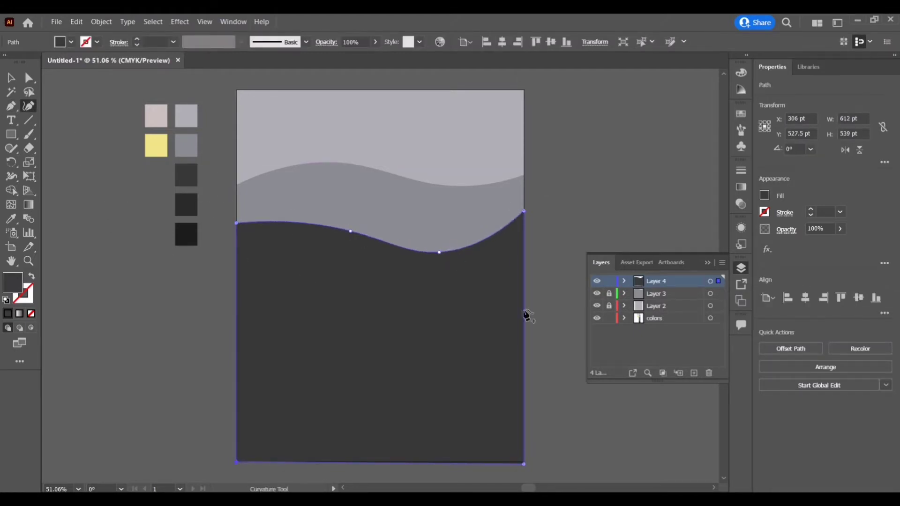
pyautogui.hotkey('ctrl', 'shift', 'a')
pyautogui.click(694, 373)
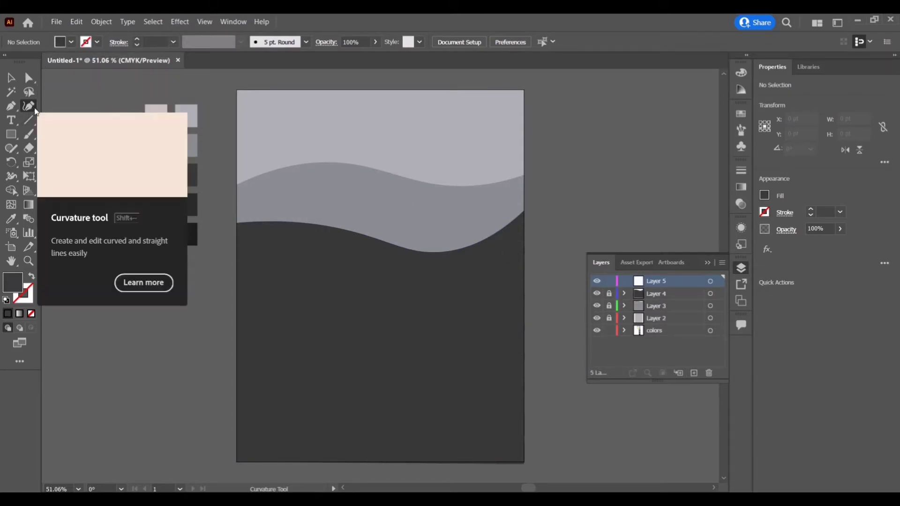
# Step: Pen-draw a closed zigzag-topped hill outline along the lower artboard
pyautogui.press('i')
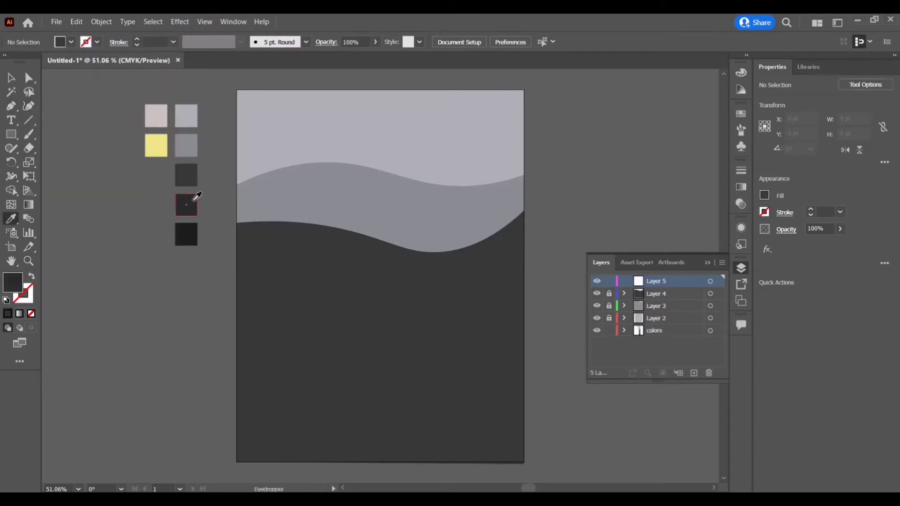
pyautogui.press('p')
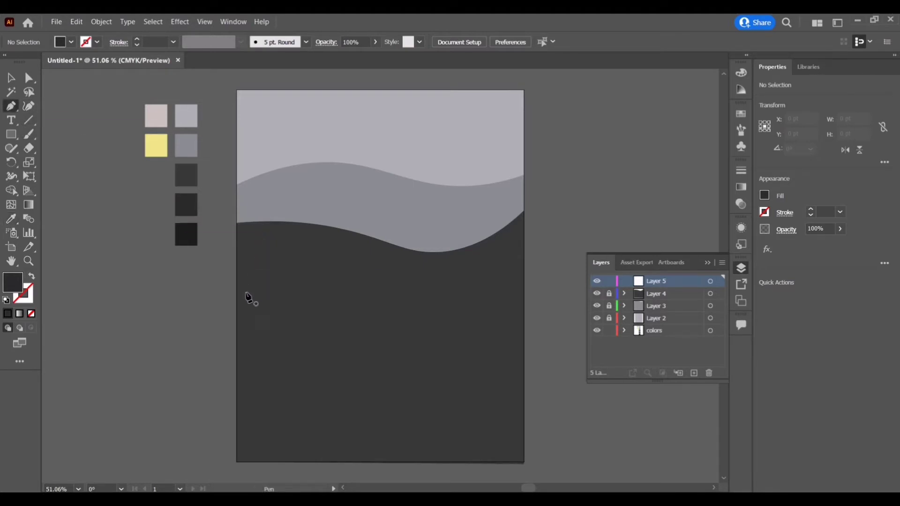
pyautogui.click(237, 302)
pyautogui.click(363, 288)
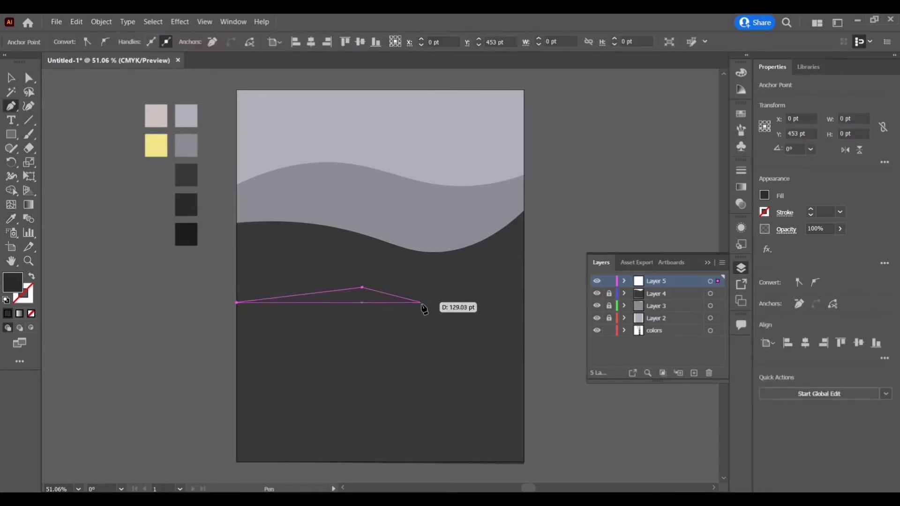
pyautogui.click(436, 306)
pyautogui.click(509, 297)
pyautogui.click(524, 304)
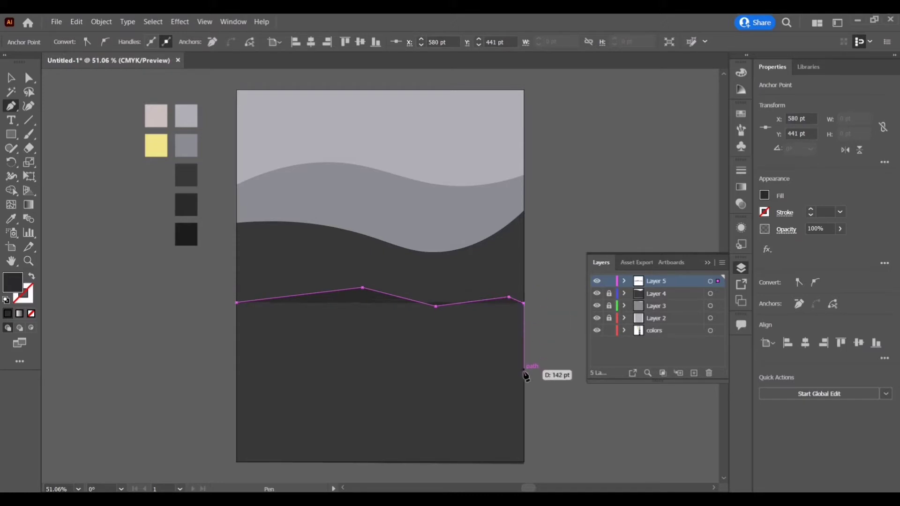
pyautogui.click(524, 464)
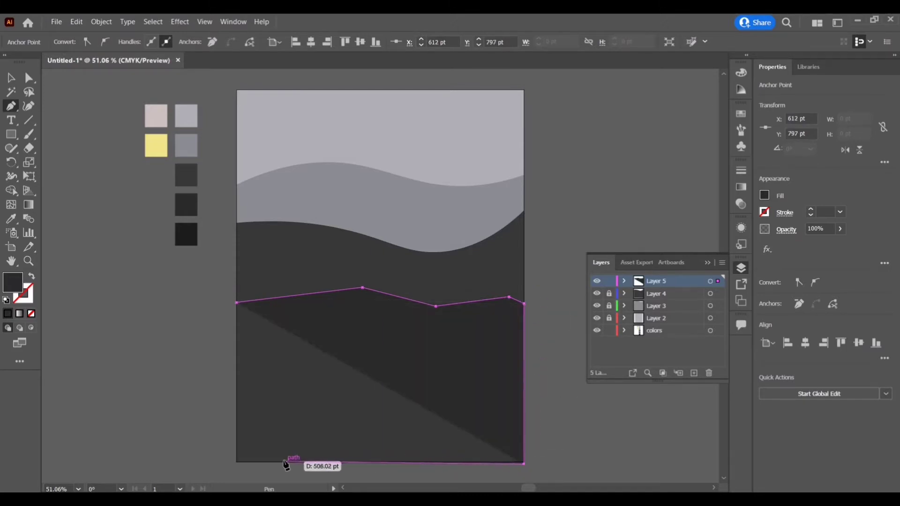
pyautogui.click(237, 463)
pyautogui.click(237, 303)
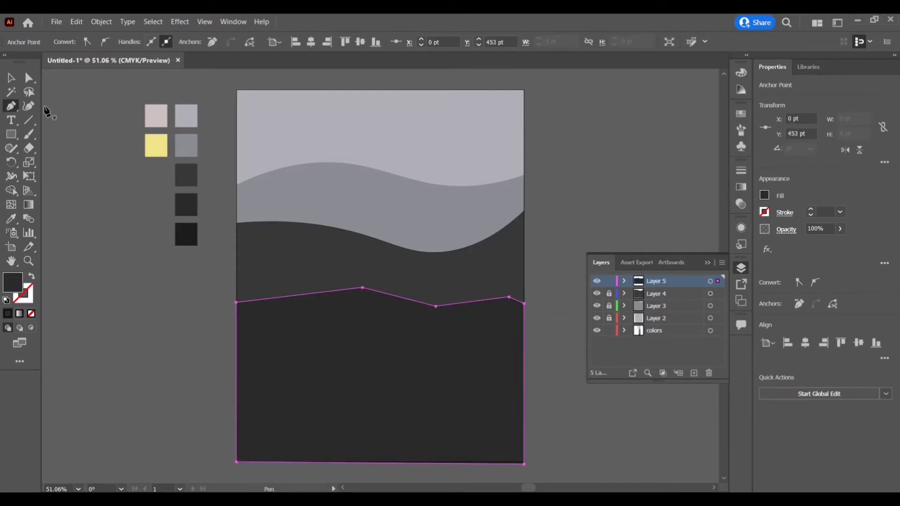
# Step: Round the hill's three top points into a wave, lock Layer 5 and add Layer 6
pyautogui.click(29, 106)
pyautogui.doubleClick(362, 288)
pyautogui.doubleClick(436, 306)
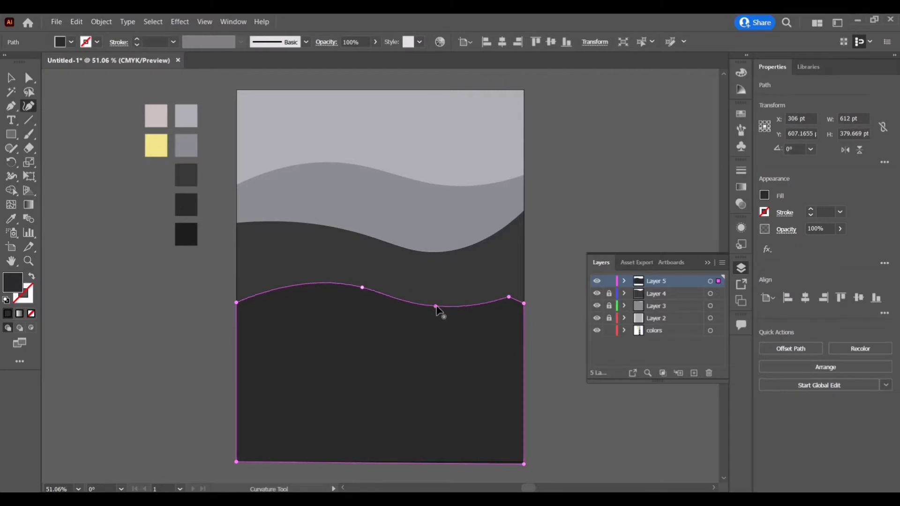
pyautogui.doubleClick(510, 297)
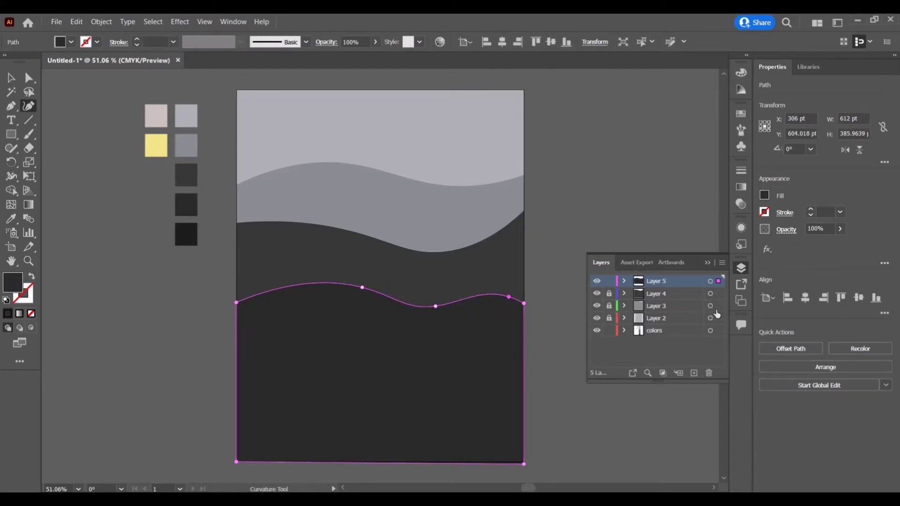
pyautogui.click(609, 281)
pyautogui.click(695, 373)
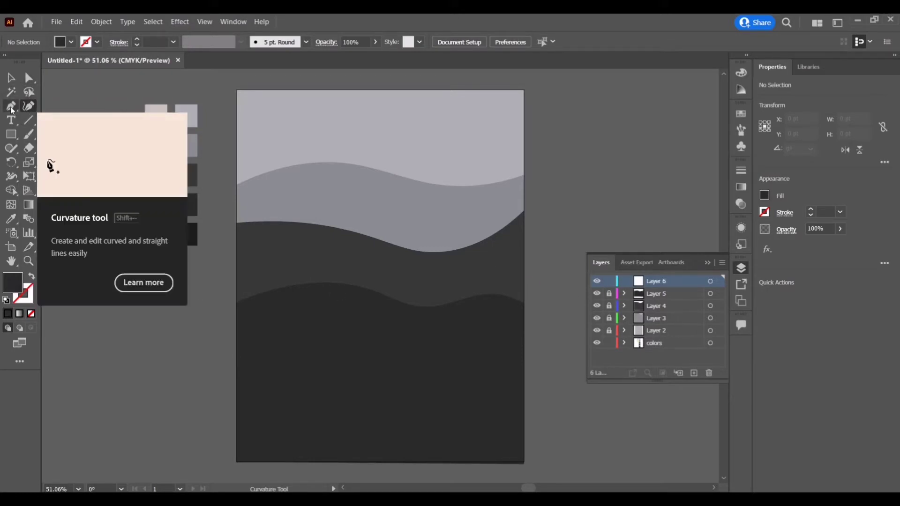
# Step: Sample the darkest swatch and Pen-draw a closed hill outline across the bottom of the poster
pyautogui.press('i')
pyautogui.click(184, 226)
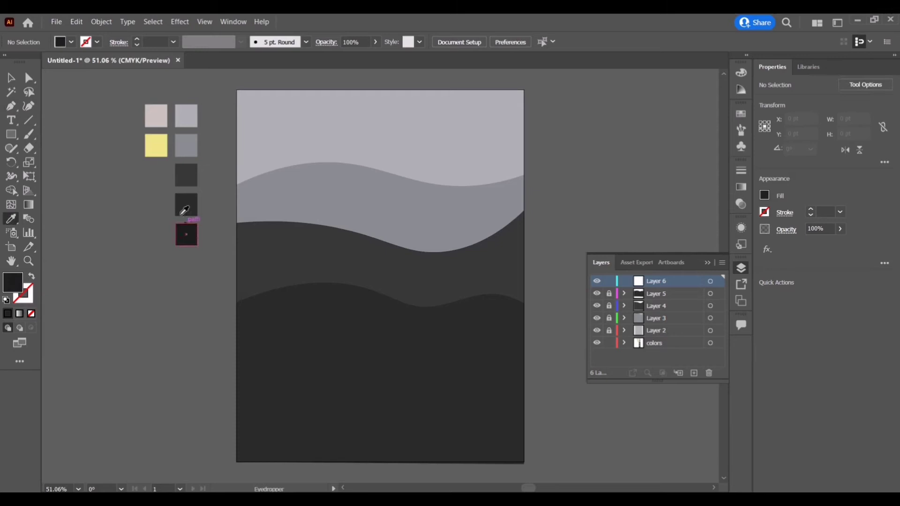
pyautogui.click(11, 109)
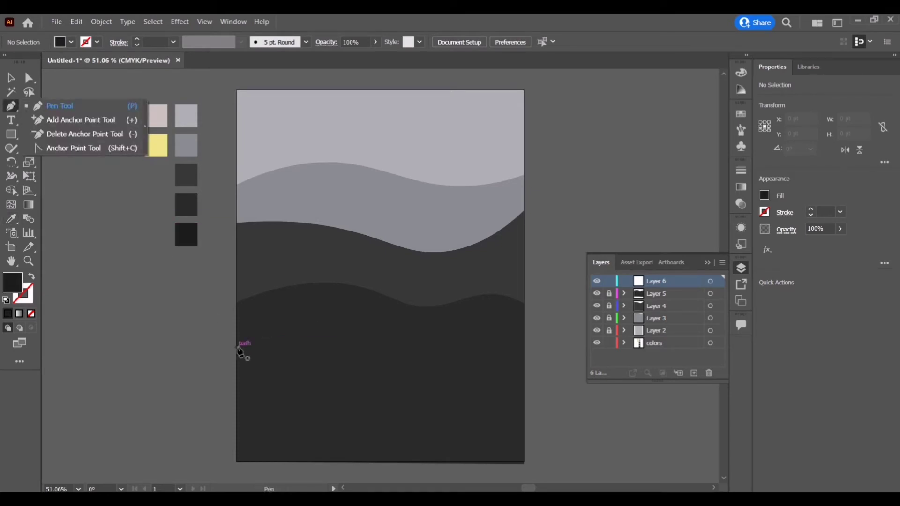
pyautogui.click(236, 347)
pyautogui.click(318, 331)
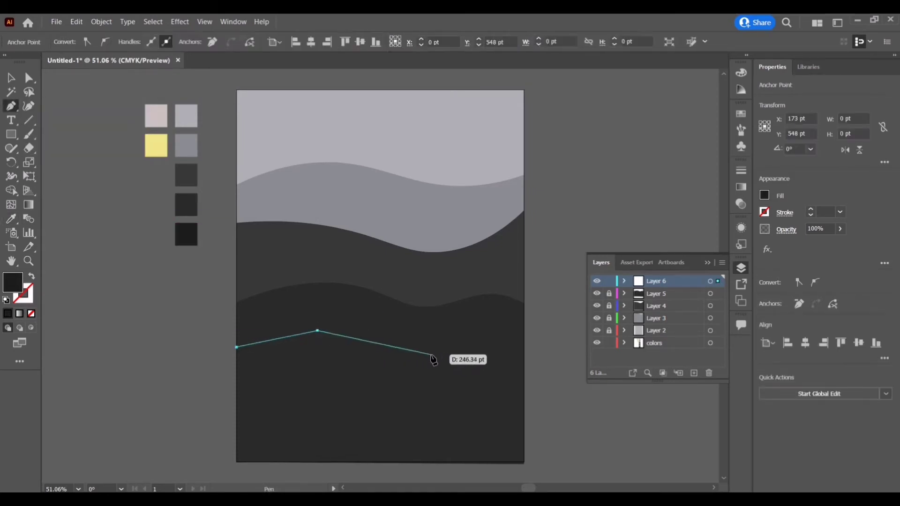
pyautogui.click(475, 363)
pyautogui.click(524, 360)
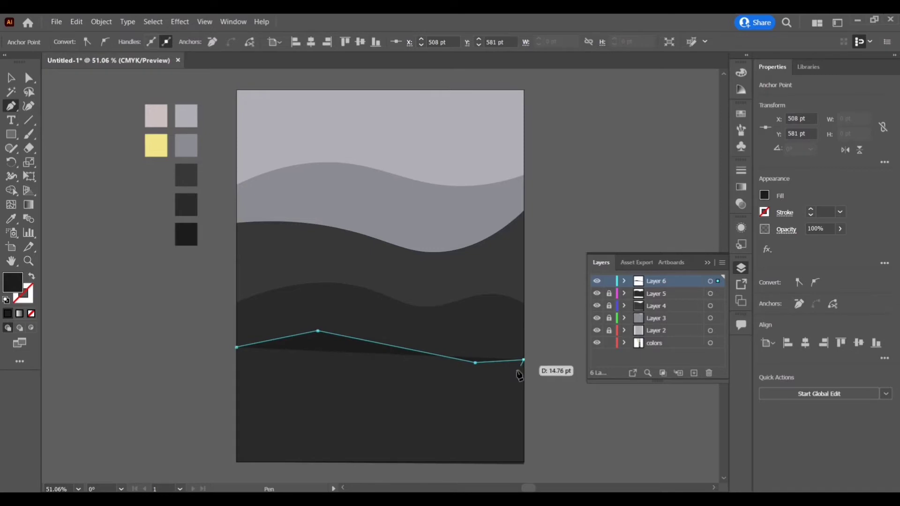
pyautogui.click(524, 464)
pyautogui.click(237, 462)
pyautogui.click(237, 347)
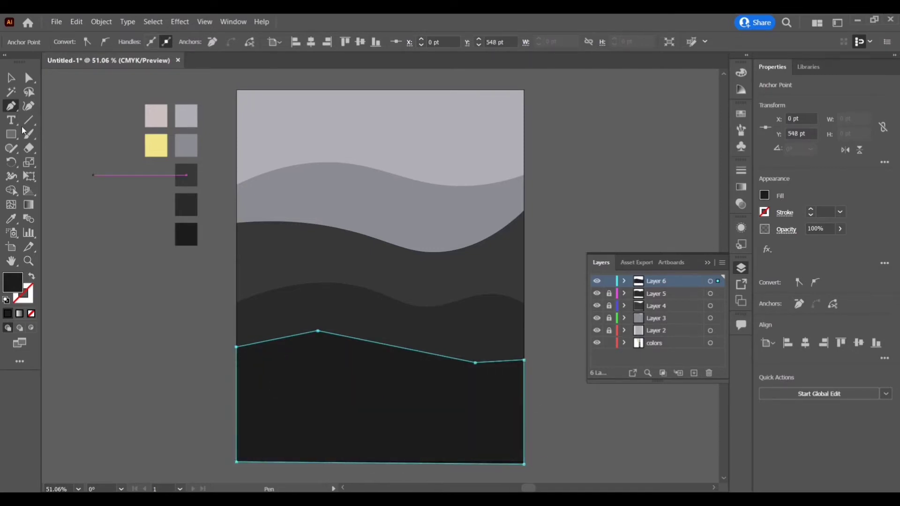
# Step: Smooth the darkest hill's peak and low point into a wave and lock Layer 6
pyautogui.click(29, 107)
pyautogui.doubleClick(318, 331)
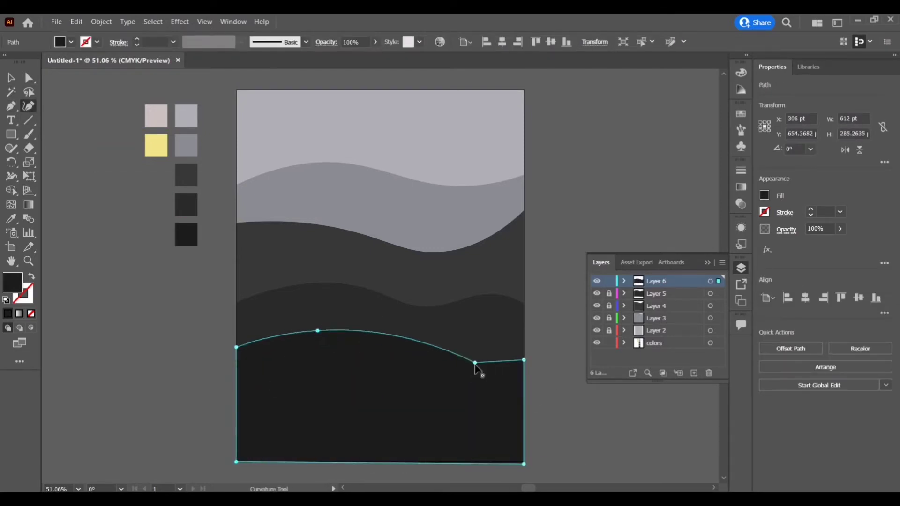
pyautogui.doubleClick(475, 362)
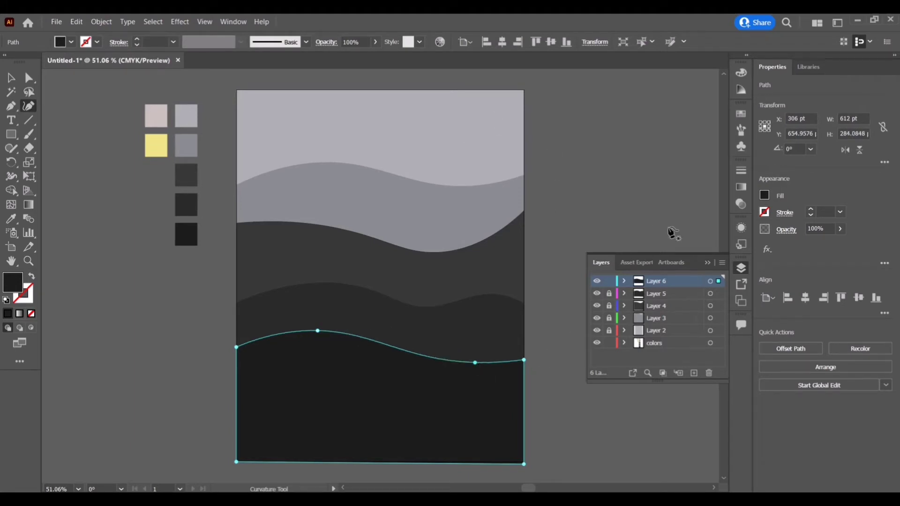
pyautogui.click(609, 281)
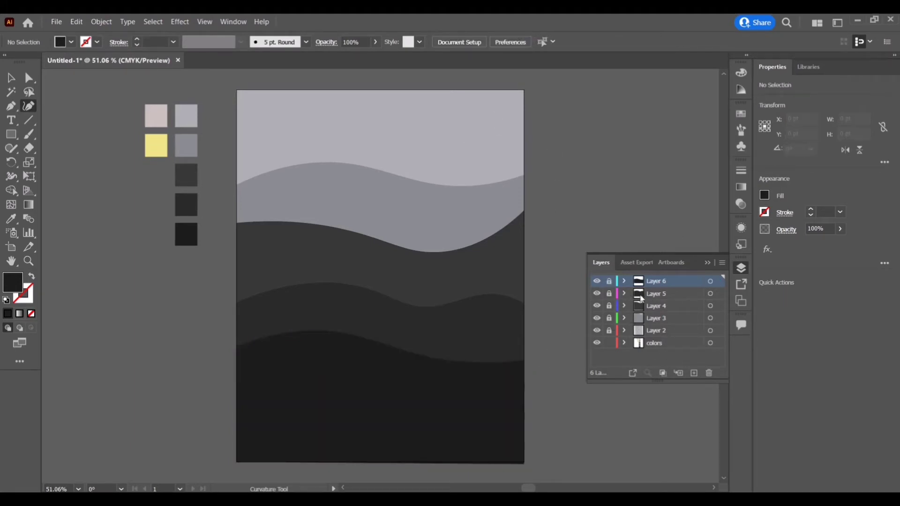
# Step: Stretch the middle dark hill's top edge upward, then add Layer 7 above Layer 6
pyautogui.click(15, 80)
pyautogui.click(342, 312)
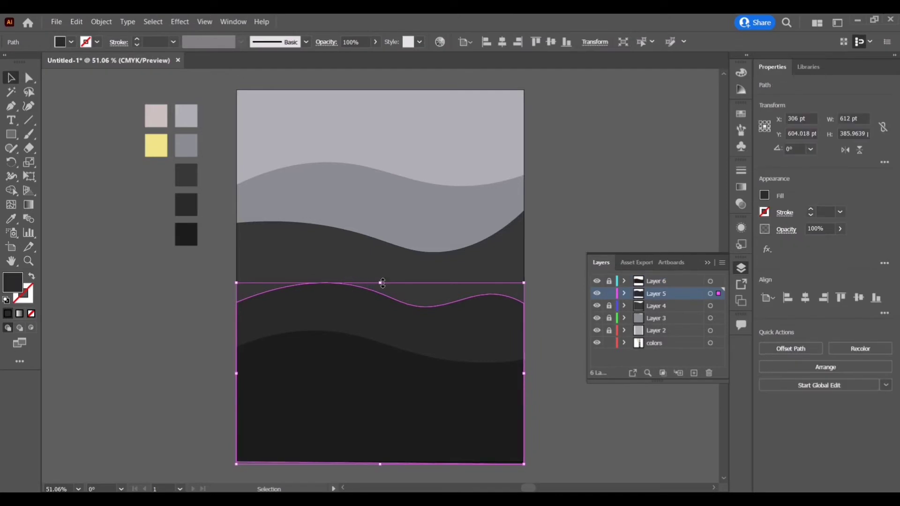
pyautogui.moveTo(380, 283); pyautogui.dragTo(383, 268)
pyautogui.hotkey('ctrl', 'shift', 'a')
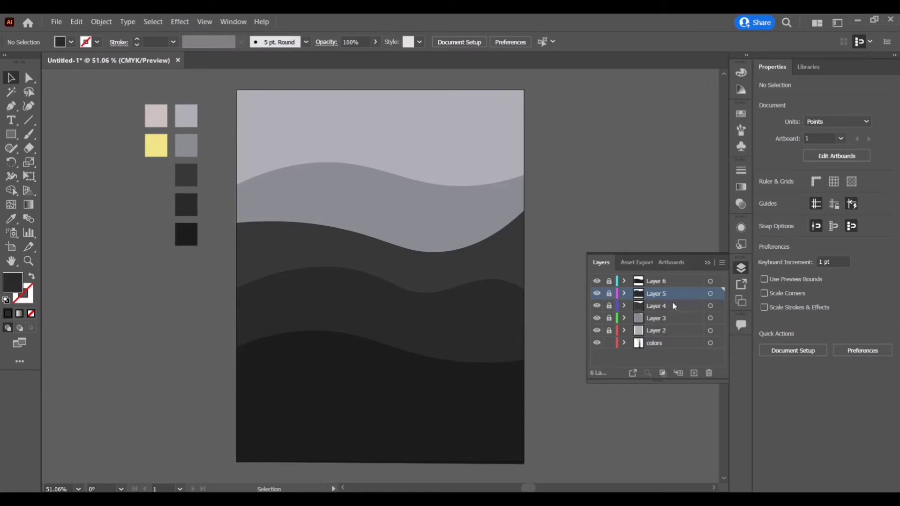
pyautogui.click(677, 281)
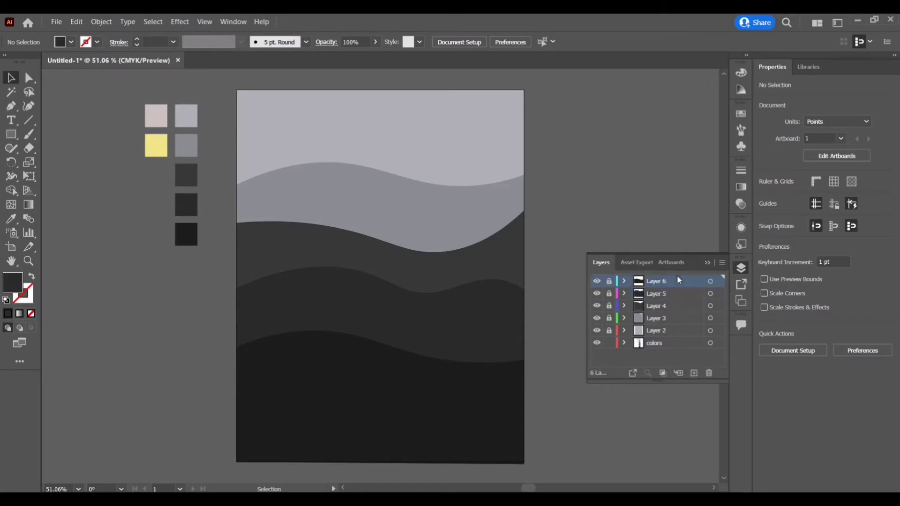
pyautogui.click(694, 373)
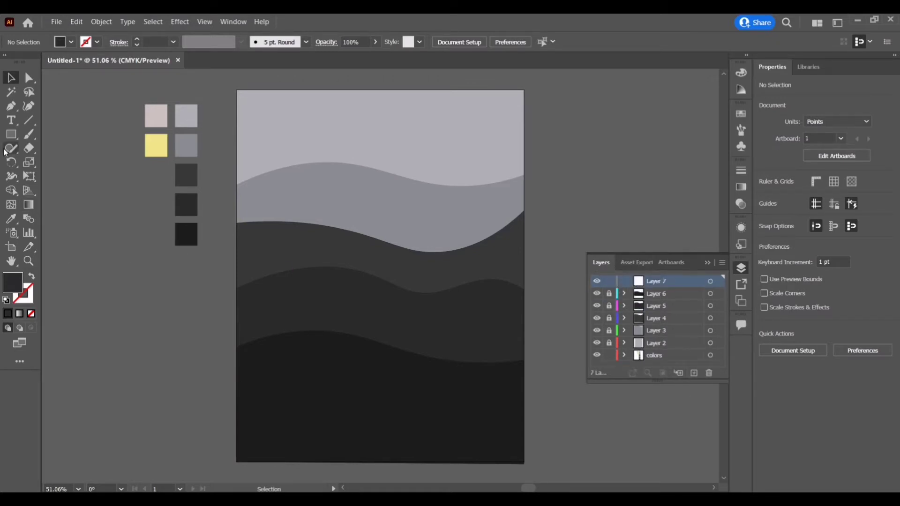
# Step: At 100% zoom, Pen-draw the pine's base and stepped right-side branches up to the spire
pyautogui.press('p')
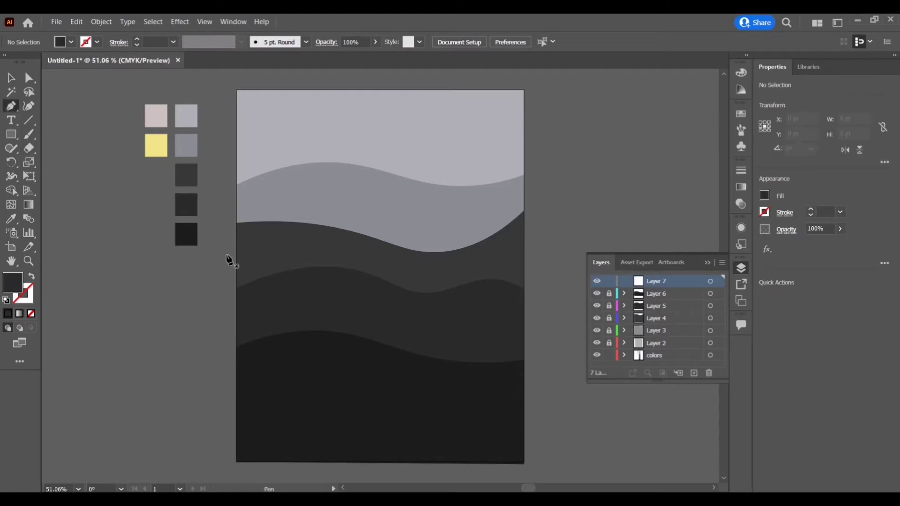
pyautogui.hotkey('ctrl', '1')
pyautogui.scroll(-1, 364, 296)
pyautogui.scroll(3, 432, 291)
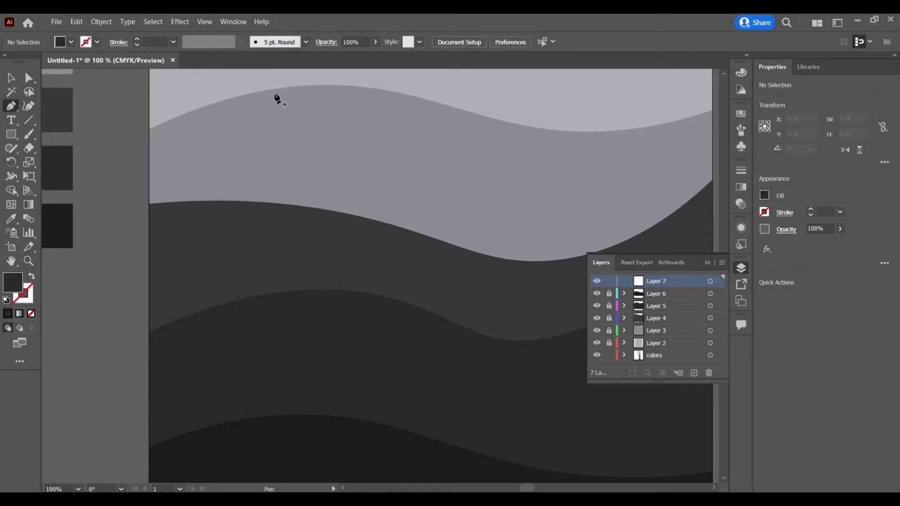
pyautogui.click(254, 358)
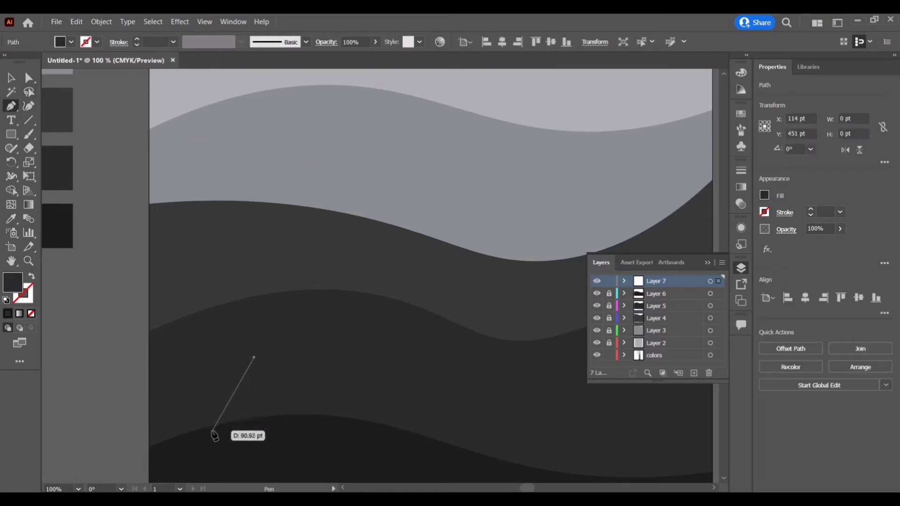
pyautogui.click(213, 431)
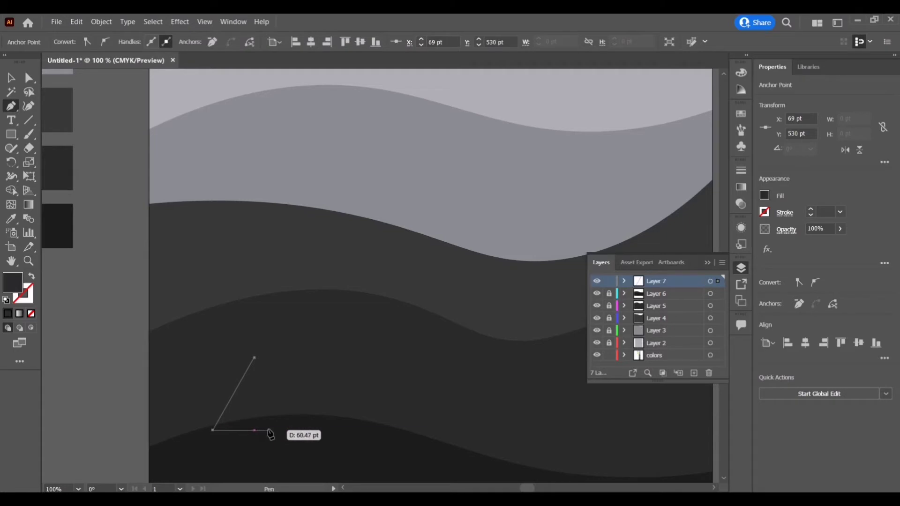
pyautogui.click(341, 431)
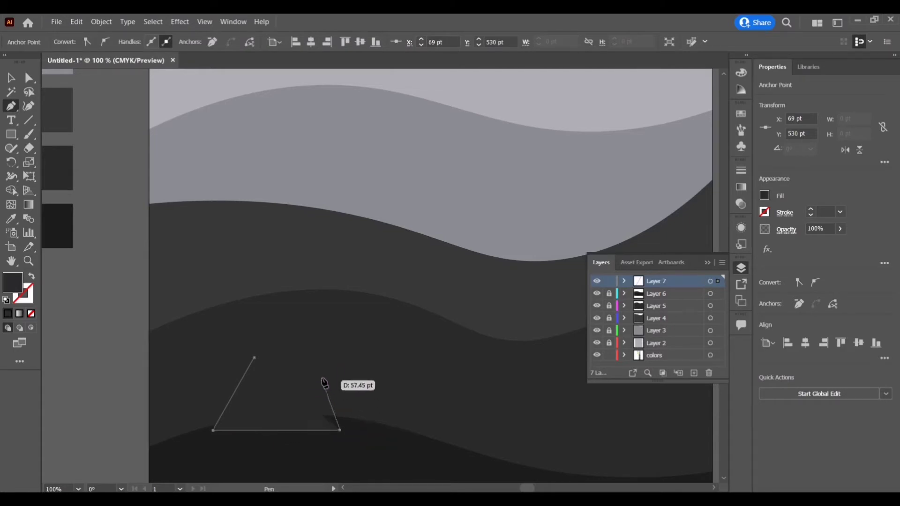
pyautogui.click(296, 357)
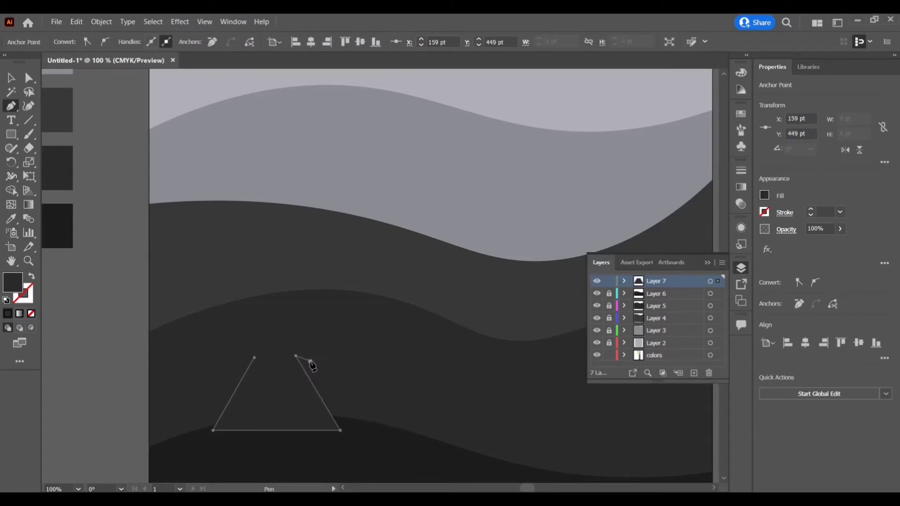
pyautogui.click(290, 263)
pyautogui.click(299, 275)
pyautogui.click(284, 193)
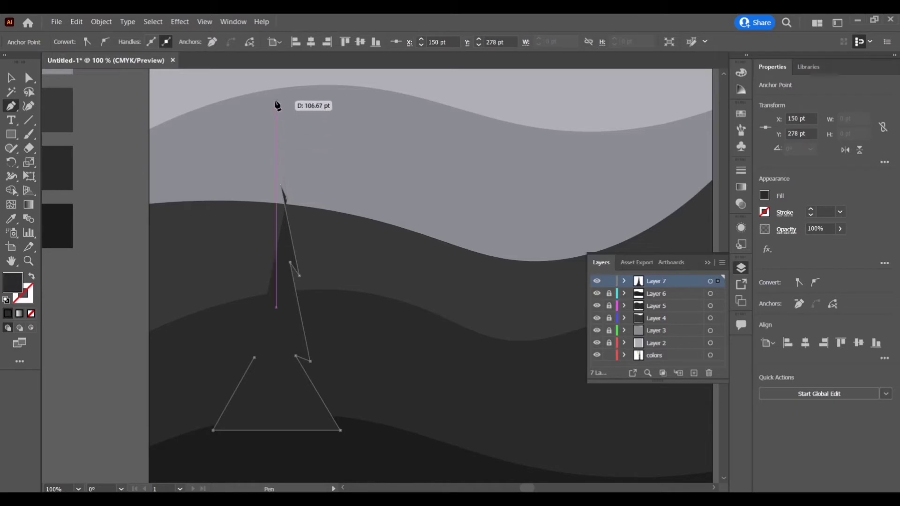
pyautogui.click(281, 139)
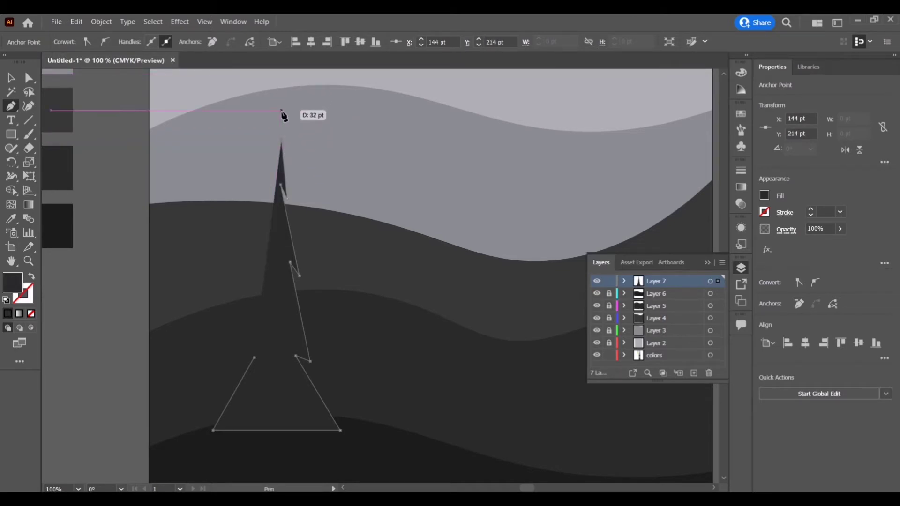
# Step: Place the pine's top point and step the left-side branches down to finish the outline
pyautogui.click(287, 146)
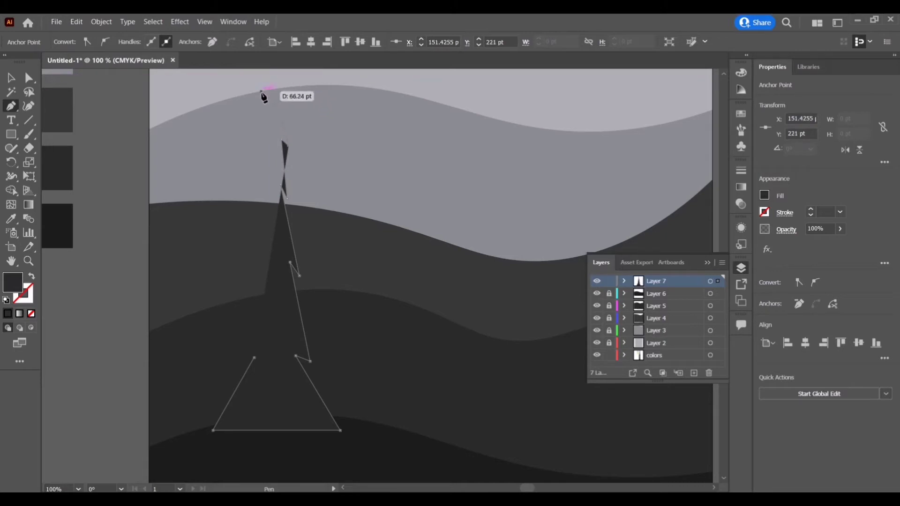
pyautogui.scroll(1, 265, 91)
pyautogui.click(276, 97)
pyautogui.click(260, 164)
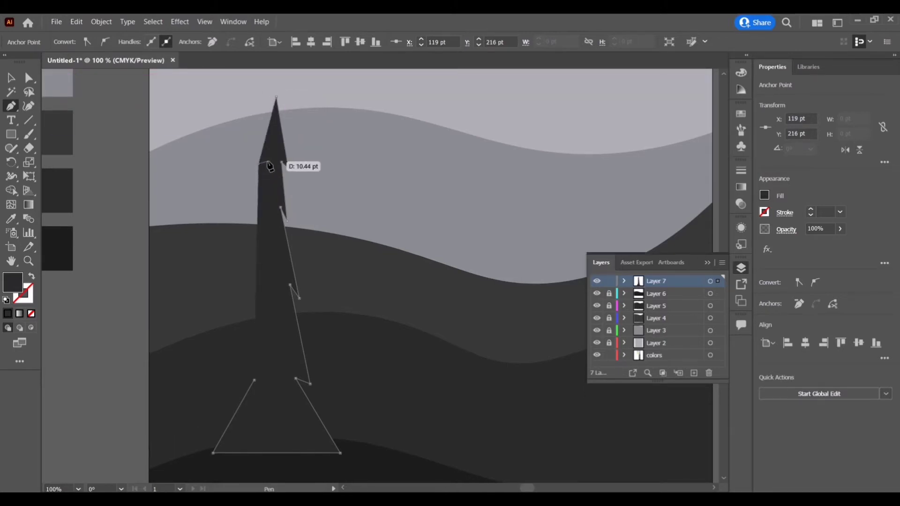
pyautogui.click(250, 225)
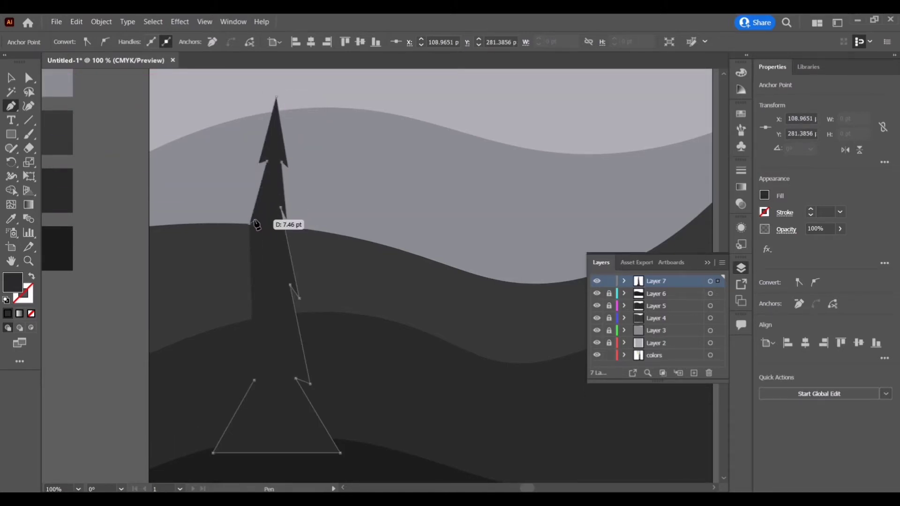
pyautogui.click(262, 207)
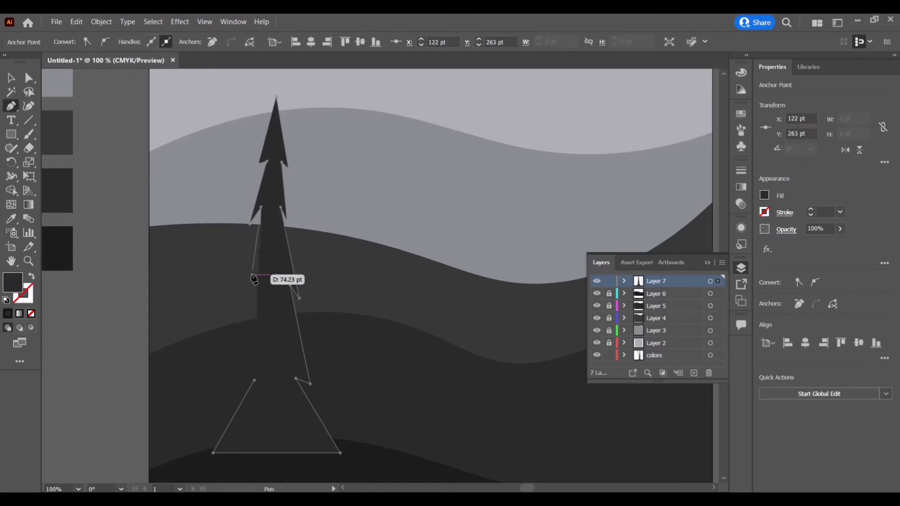
pyautogui.click(243, 295)
pyautogui.click(257, 288)
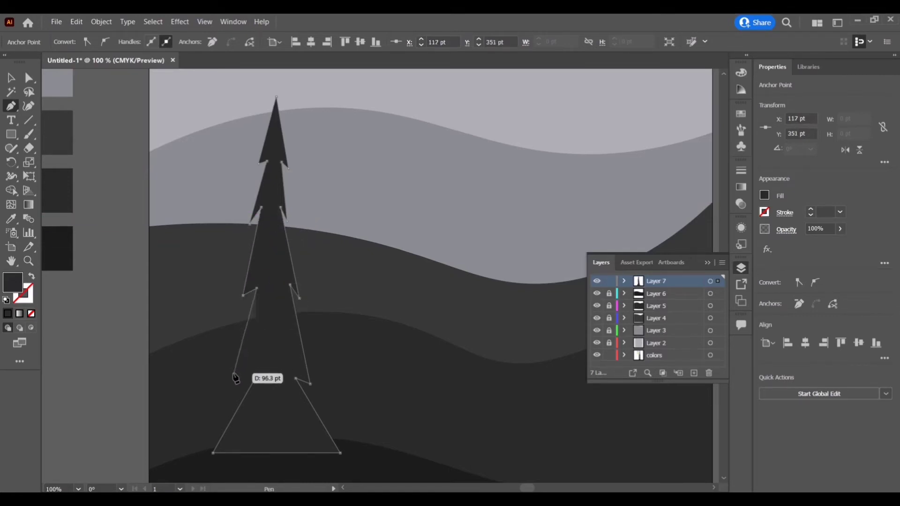
pyautogui.click(229, 384)
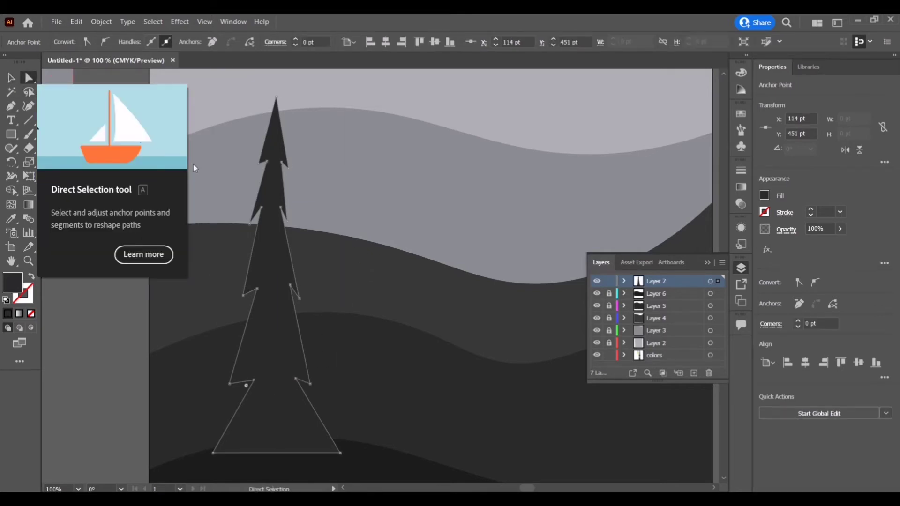
# Step: Drag the pine's branch tips, notches and top anchor into a cleaner, more symmetrical shape
pyautogui.click(29, 78)
pyautogui.moveTo(311, 384); pyautogui.dragTo(319, 383)
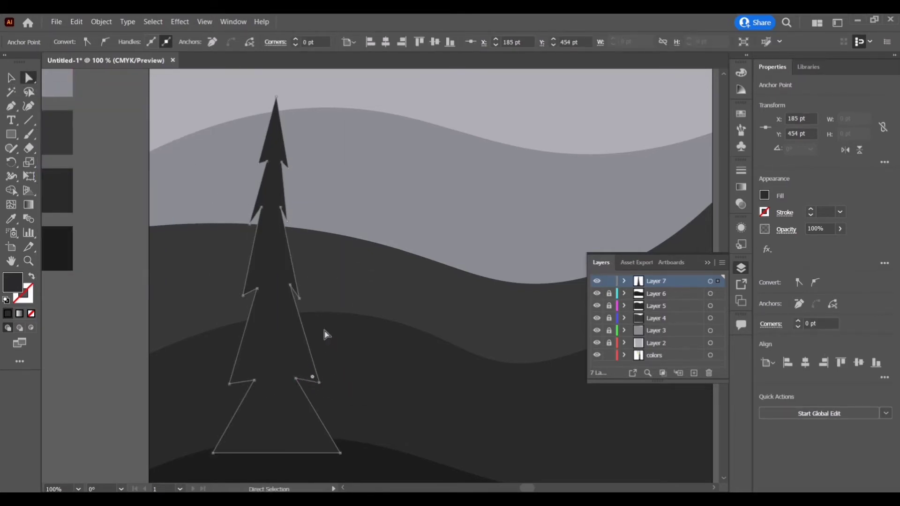
pyautogui.moveTo(300, 300); pyautogui.dragTo(306, 291)
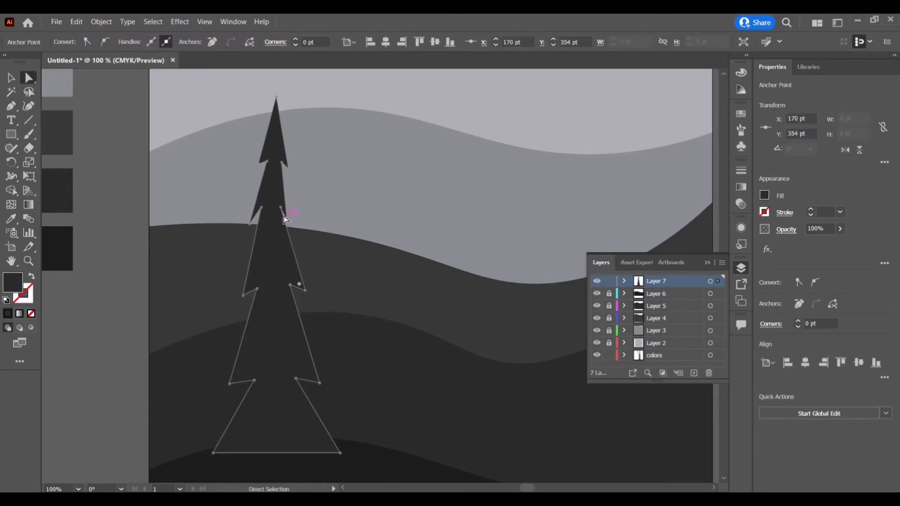
pyautogui.click(286, 171)
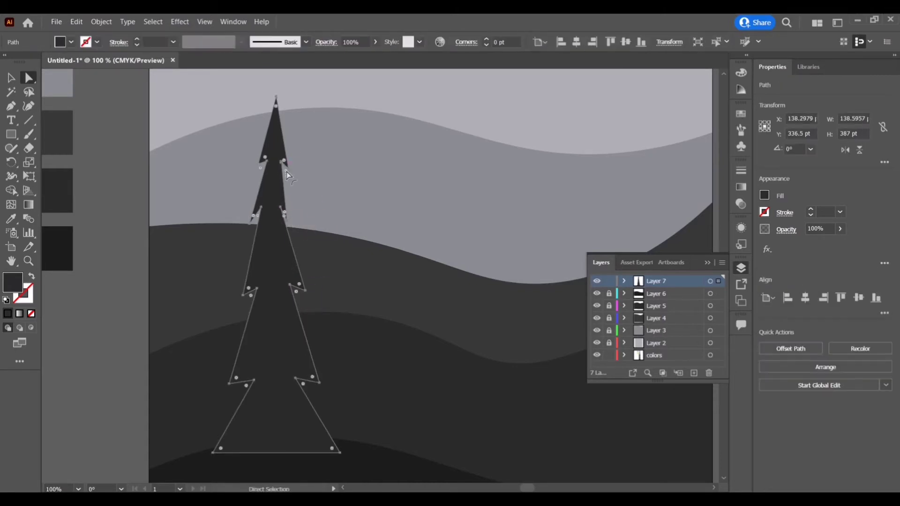
pyautogui.moveTo(285, 216); pyautogui.dragTo(301, 302)
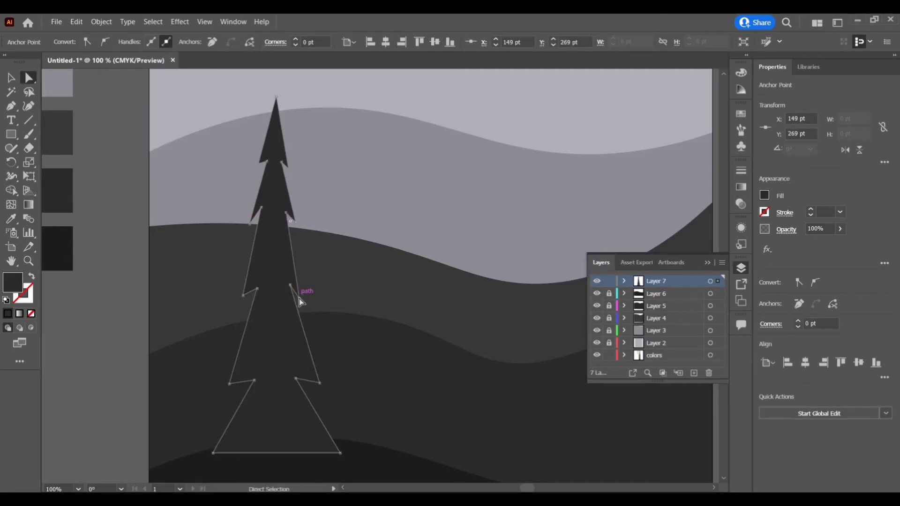
pyautogui.moveTo(301, 303); pyautogui.dragTo(255, 294)
pyautogui.moveTo(261, 215); pyautogui.dragTo(257, 219)
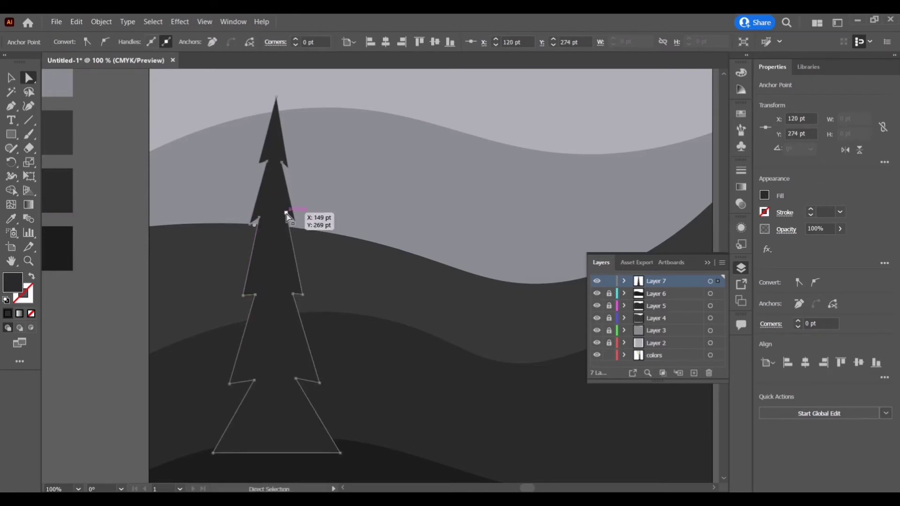
pyautogui.click(261, 162)
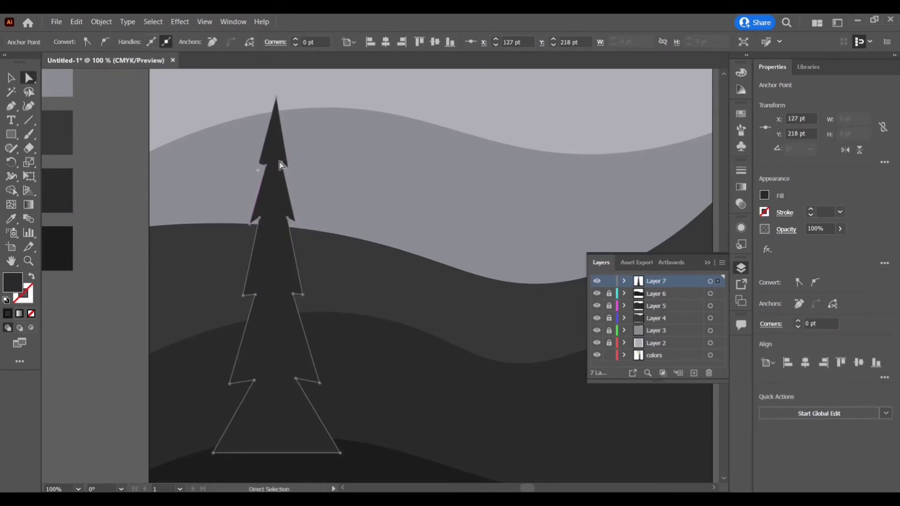
pyautogui.moveTo(260, 163); pyautogui.dragTo(258, 170)
pyautogui.moveTo(276, 98); pyautogui.dragTo(275, 104)
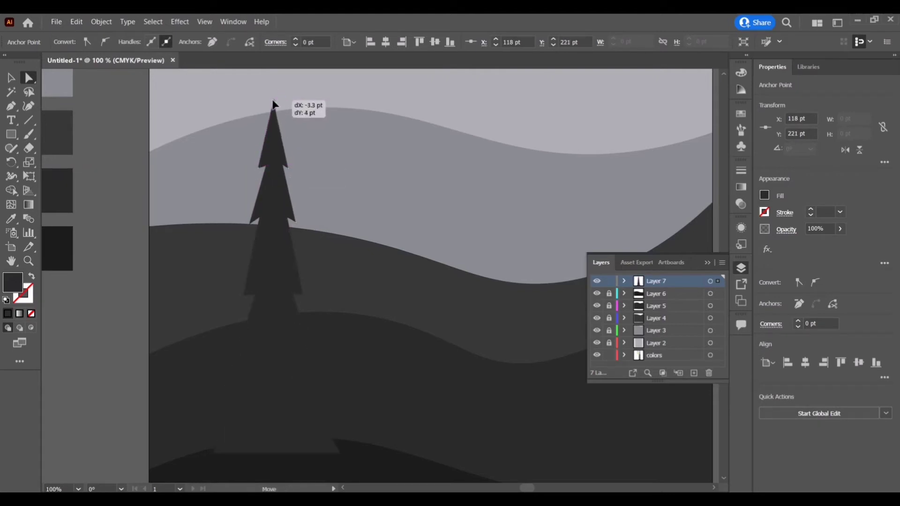
pyautogui.moveTo(254, 380)
pyautogui.mouseDown()
pyautogui.moveTo(243, 382)
pyautogui.moveTo(302, 384)
pyautogui.mouseUp()
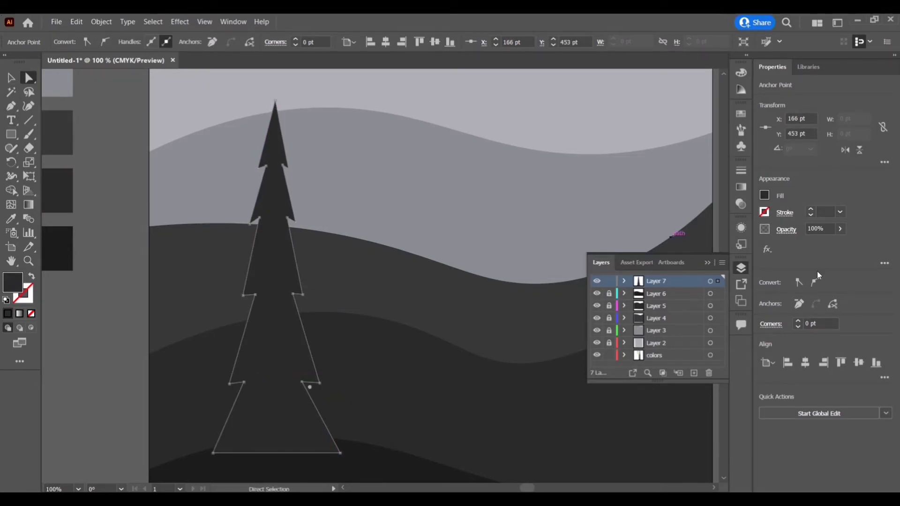
# Step: Fill the pine tree with the darker gray swatch colour
pyautogui.click(764, 196)
pyautogui.click(11, 219)
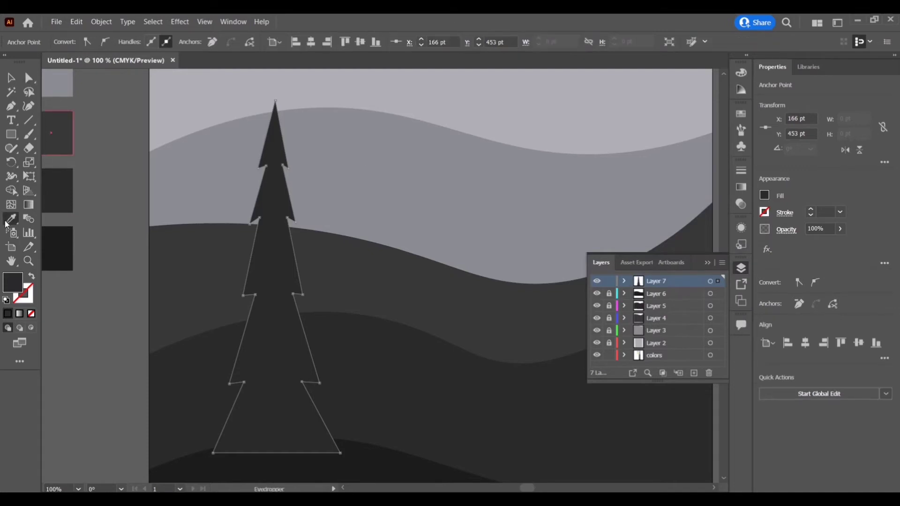
pyautogui.click(57, 175)
# Step: Duplicate the pine into extra copies and scale the copies smaller across the hills
pyautogui.press('v')
pyautogui.hotkey('ctrl', 'shift', 'a')
pyautogui.scroll(-2, 426, 180)
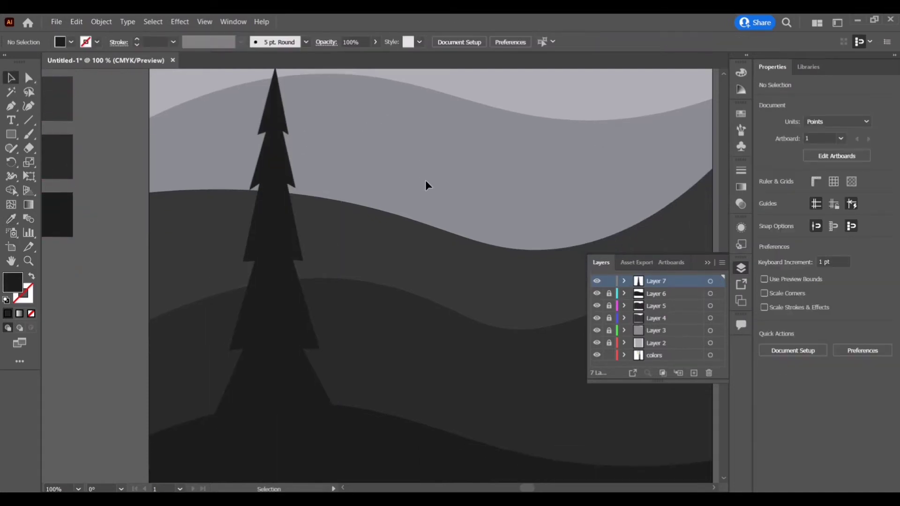
pyautogui.hotkey('ctrl', '-')
pyautogui.hotkey('ctrl', '-')
pyautogui.hotkey('ctrl', '-')
pyautogui.scroll(1, 533, 207)
pyautogui.scroll(1, 534, 205)
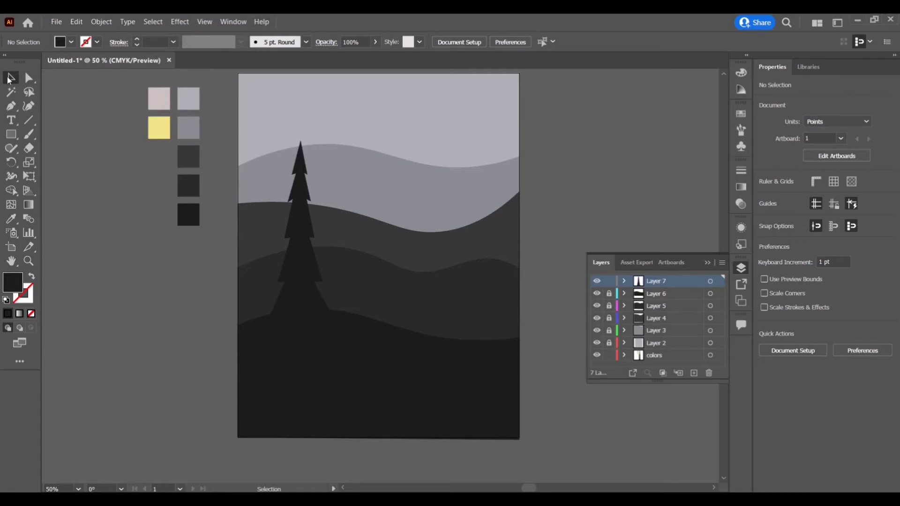
pyautogui.moveTo(299, 234)
pyautogui.mouseDown()
pyautogui.moveTo(332, 239)
pyautogui.moveTo(336, 255)
pyautogui.moveTo(392, 298)
pyautogui.mouseUp()
pyautogui.click(417, 366)
pyautogui.moveTo(410, 357)
pyautogui.mouseDown()
pyautogui.moveTo(383, 315)
pyautogui.moveTo(399, 310)
pyautogui.mouseUp()
pyautogui.click(358, 344)
pyautogui.moveTo(432, 368)
pyautogui.mouseDown()
pyautogui.moveTo(409, 330)
pyautogui.moveTo(419, 334)
pyautogui.mouseUp()
pyautogui.moveTo(396, 296); pyautogui.dragTo(396, 311)
# Step: Resize and reposition the tree copies, moving the fourth tree onto the right slope
pyautogui.click(370, 290)
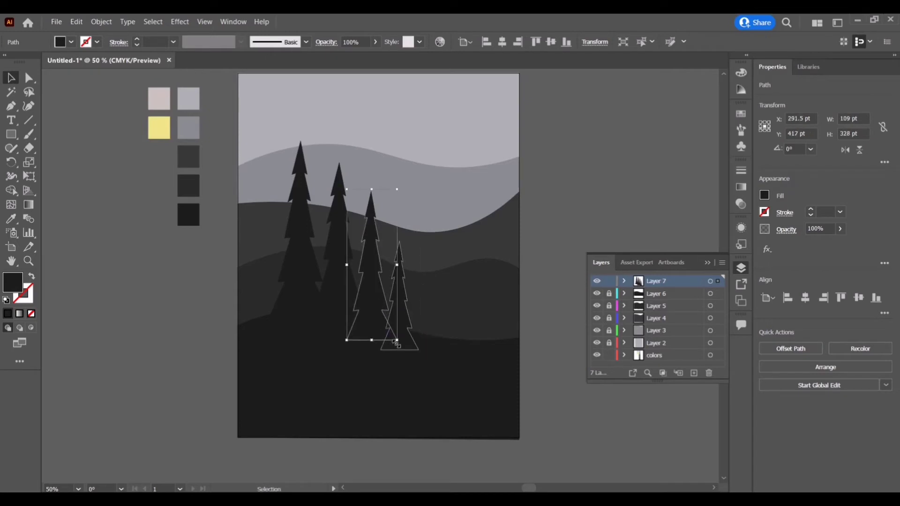
pyautogui.moveTo(398, 343); pyautogui.dragTo(386, 314)
pyautogui.moveTo(372, 330); pyautogui.dragTo(365, 331)
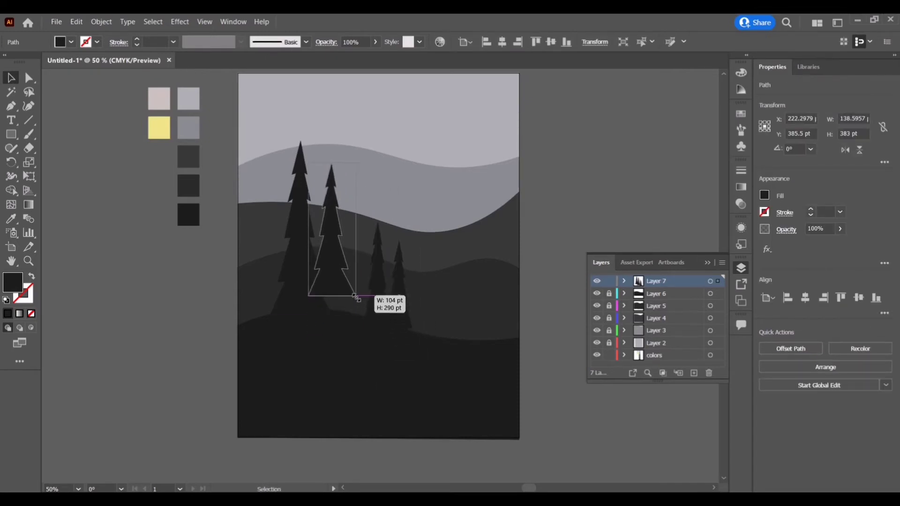
pyautogui.click(310, 320)
pyautogui.moveTo(365, 331)
pyautogui.mouseDown()
pyautogui.moveTo(314, 299)
pyautogui.moveTo(399, 323)
pyautogui.mouseUp()
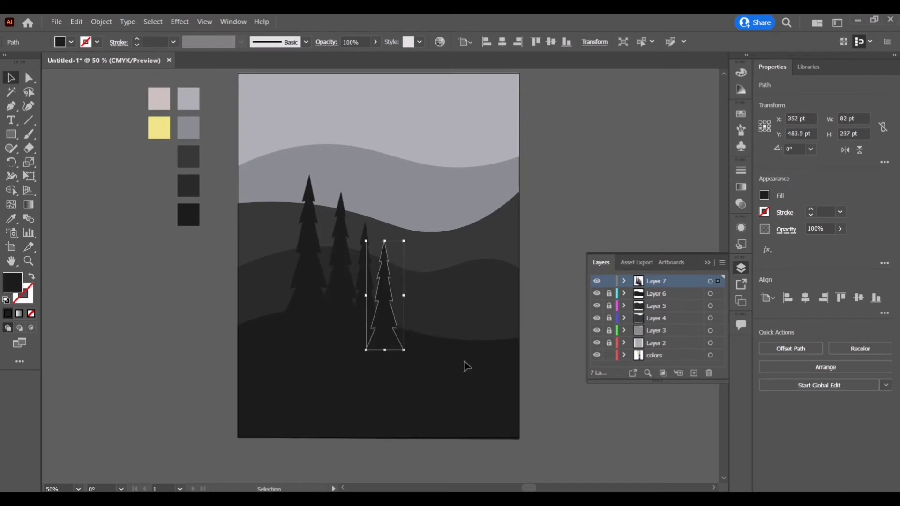
pyautogui.click(549, 390)
pyautogui.moveTo(345, 292); pyautogui.dragTo(343, 292)
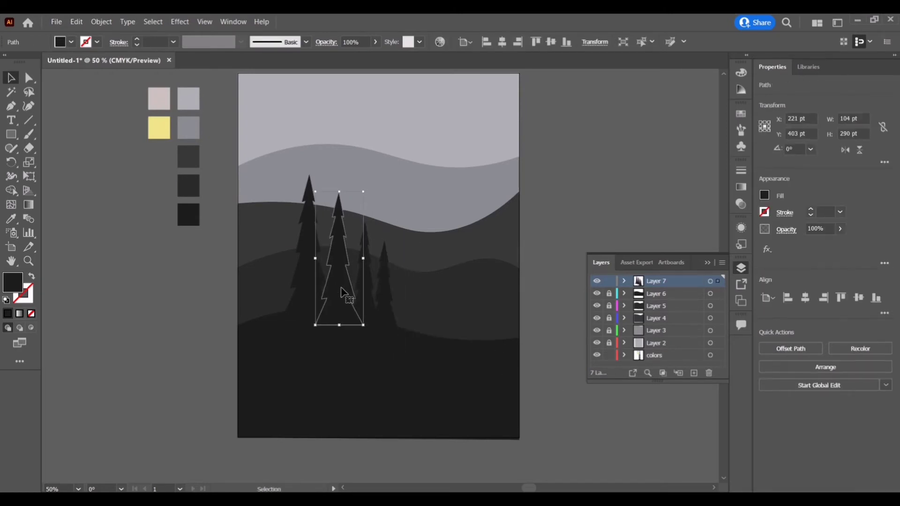
pyautogui.click(550, 331)
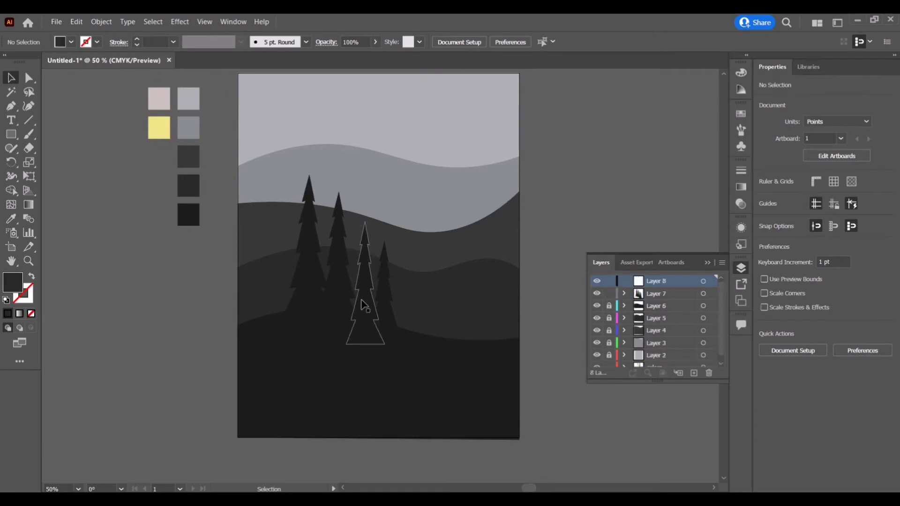
pyautogui.moveTo(403, 351)
pyautogui.mouseDown()
pyautogui.moveTo(498, 313)
pyautogui.moveTo(479, 247)
pyautogui.moveTo(485, 251)
pyautogui.mouseUp()
# Step: Adjust the small far-right pine and give the larger pine the sampled hill colour
pyautogui.keyDown('alt'); pyautogui.scroll(3, 498, 260); pyautogui.keyUp('alt')
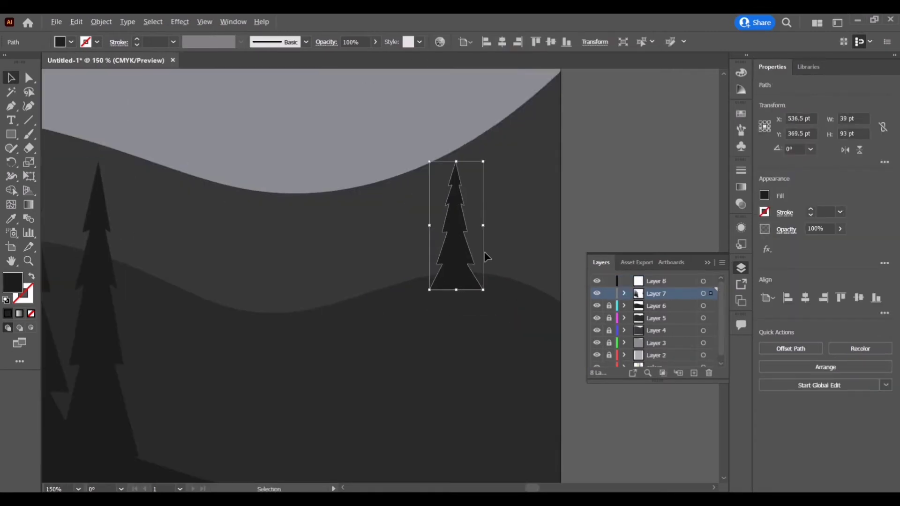
pyautogui.moveTo(486, 295)
pyautogui.mouseDown()
pyautogui.moveTo(466, 239)
pyautogui.moveTo(463, 274)
pyautogui.moveTo(497, 276)
pyautogui.moveTo(493, 265)
pyautogui.moveTo(483, 272)
pyautogui.mouseUp()
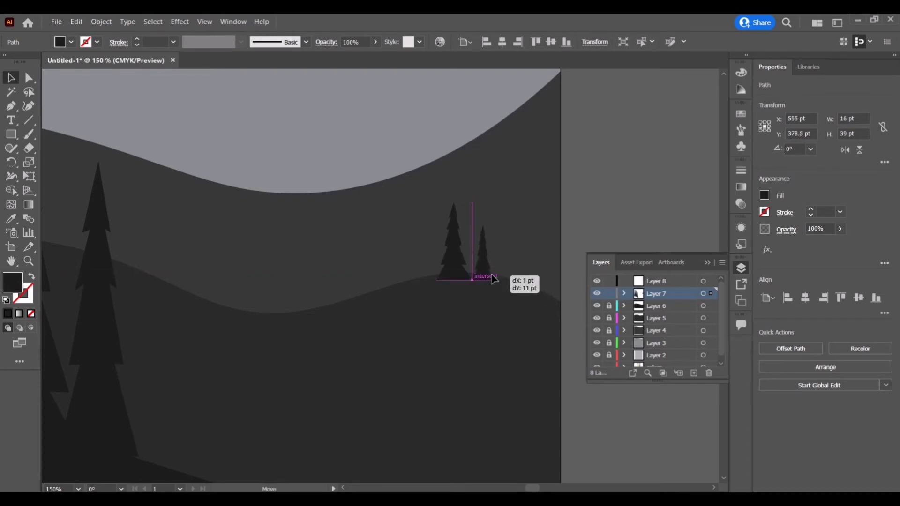
pyautogui.click(615, 439)
pyautogui.click(451, 248)
pyautogui.press('i')
pyautogui.click(426, 263)
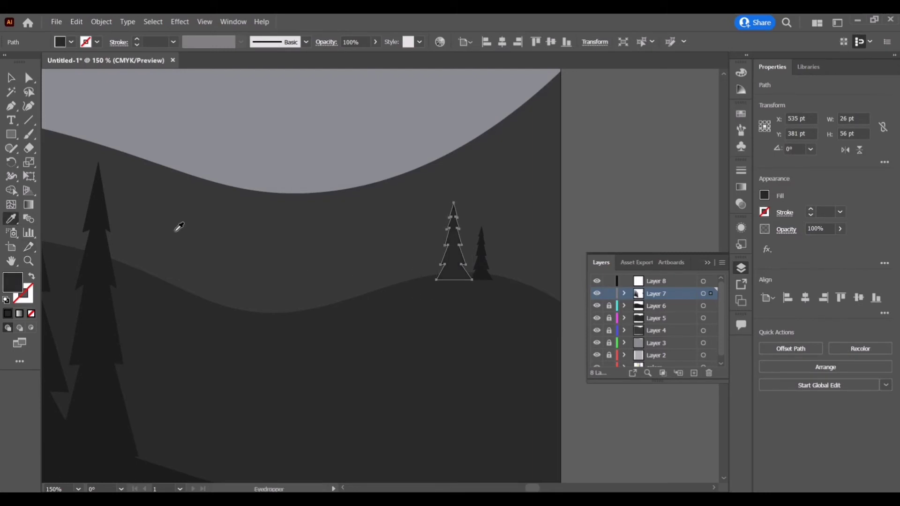
# Step: Tint the small pine with the hill colour so both trees blend into the slope
pyautogui.click(10, 77)
pyautogui.click(482, 270)
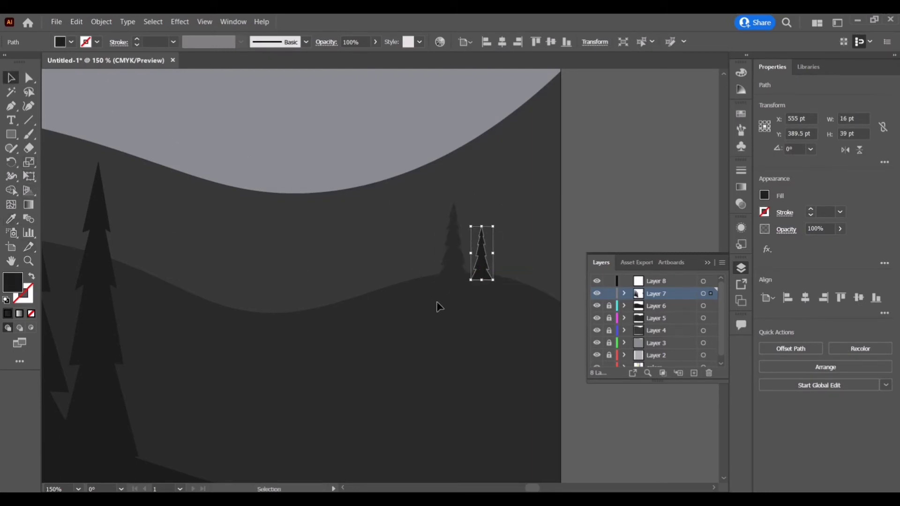
pyautogui.press('i')
pyautogui.click(539, 326)
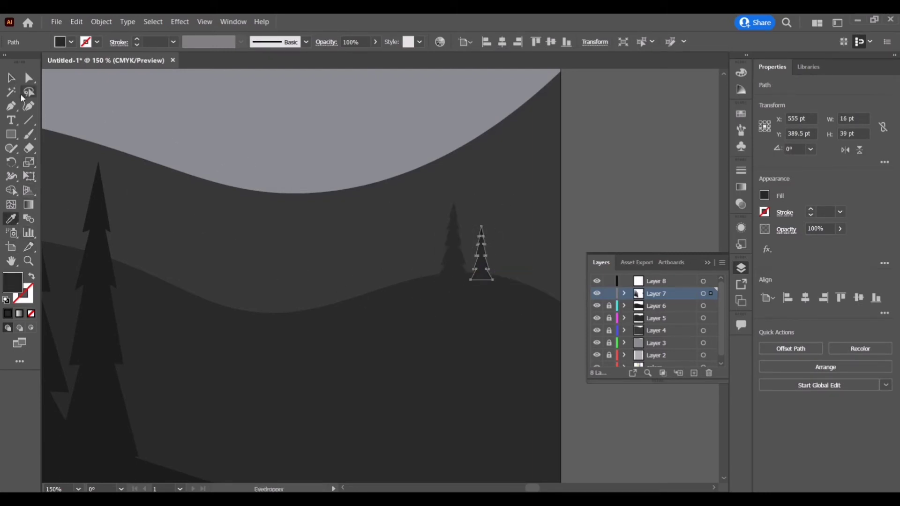
pyautogui.press('v')
pyautogui.click(380, 347)
pyautogui.keyDown('alt'); pyautogui.scroll(-2, 487, 281); pyautogui.keyUp('alt')
pyautogui.keyDown('alt'); pyautogui.scroll(-1, 511, 310); pyautogui.keyUp('alt')
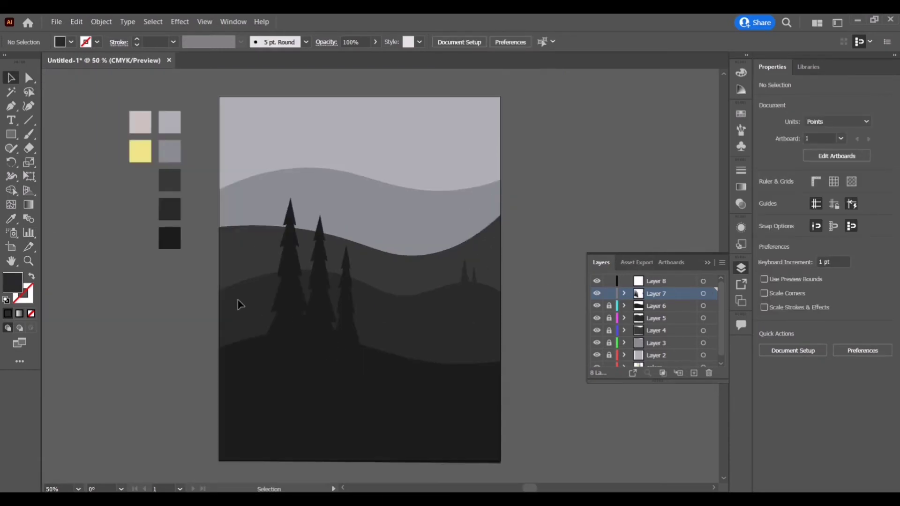
pyautogui.scroll(1, 237, 304)
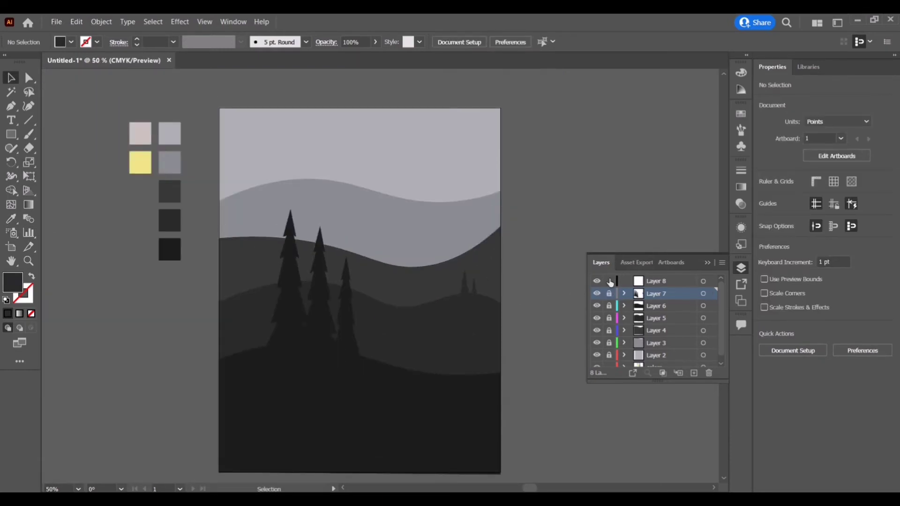
# Step: On a new layer, draw a pale pink moon circle in the upper sky
pyautogui.click(694, 373)
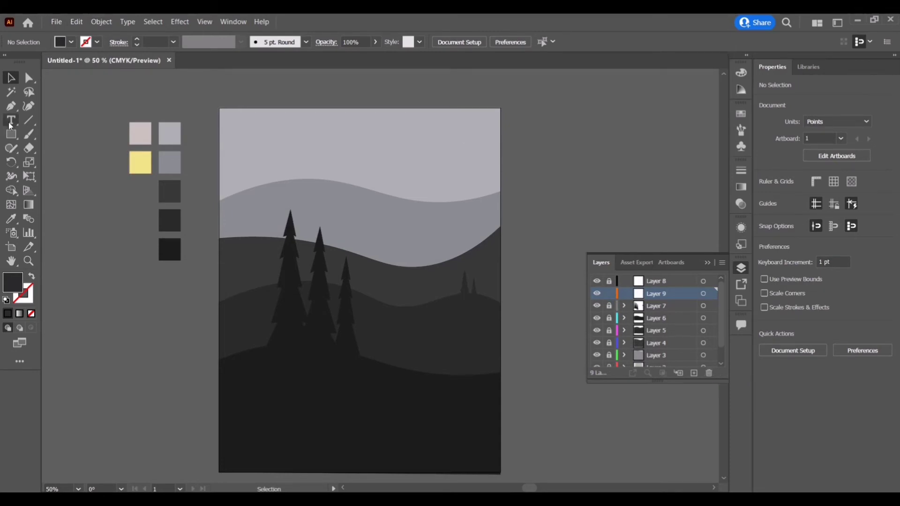
pyautogui.moveTo(23, 140); pyautogui.dragTo(44, 161)
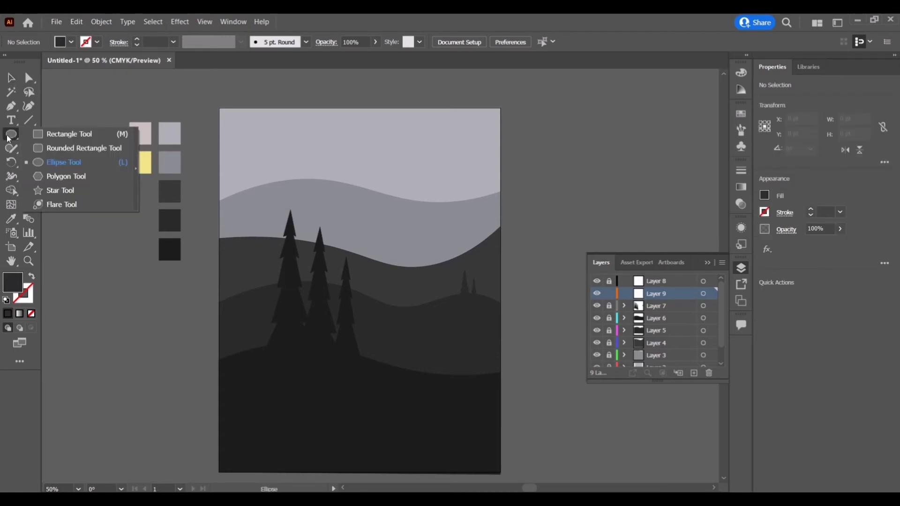
pyautogui.press('i')
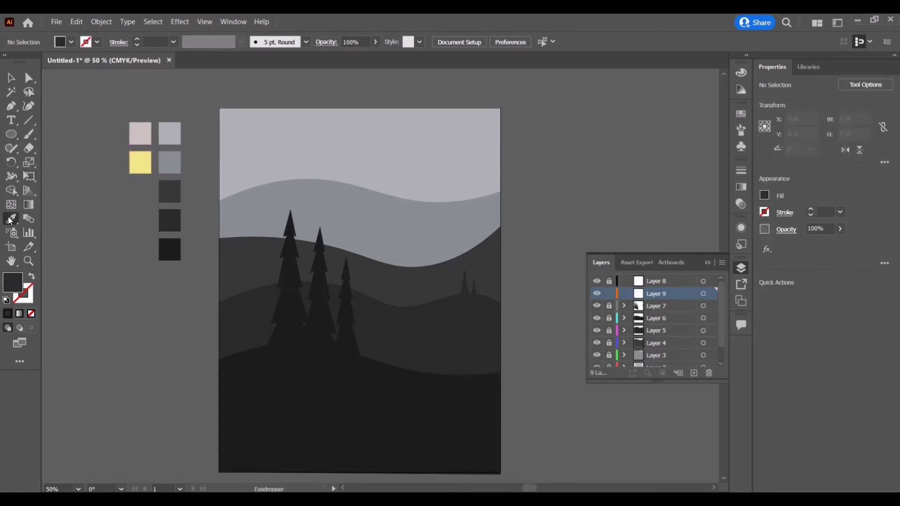
pyautogui.click(140, 133)
pyautogui.press('l')
pyautogui.moveTo(392, 132); pyautogui.dragTo(456, 195)
pyautogui.press('v')
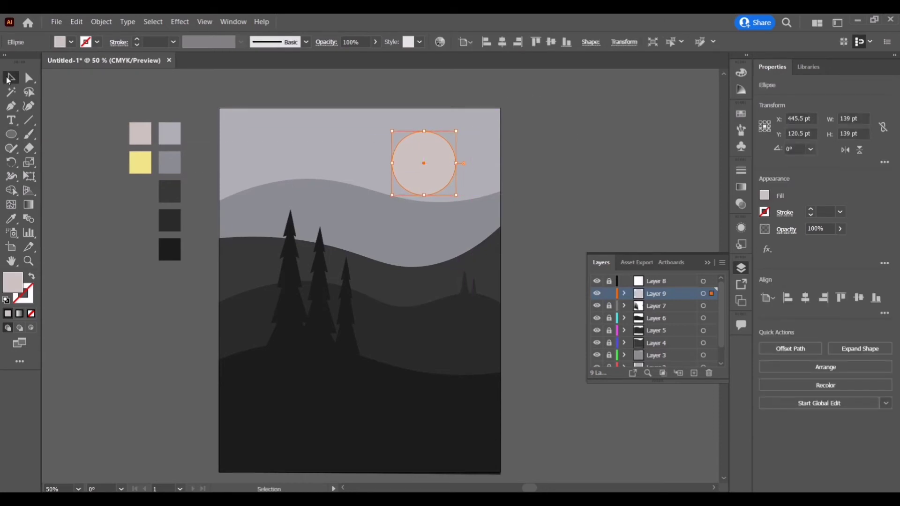
pyautogui.click(265, 160)
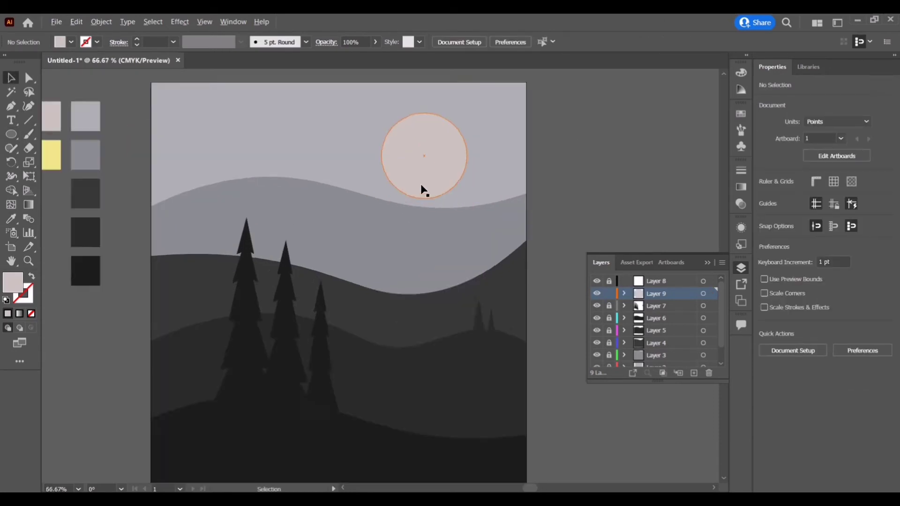
# Step: Sample the yellow swatch and draw a small crater circle on the moon's lower left
pyautogui.scroll(2, 421, 184)
pyautogui.scroll(-2, 328, 197)
pyautogui.click(11, 219)
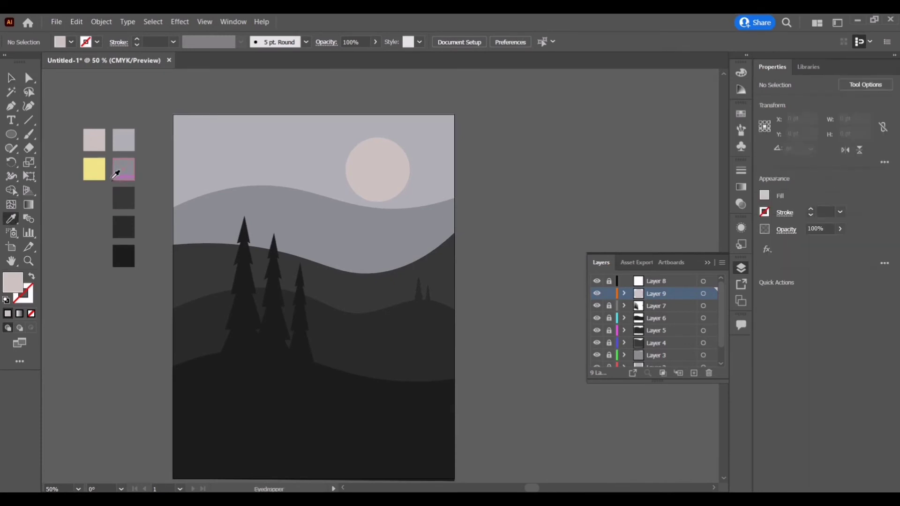
pyautogui.click(94, 169)
pyautogui.press('v')
pyautogui.scroll(2, 368, 183)
pyautogui.scroll(1, 368, 183)
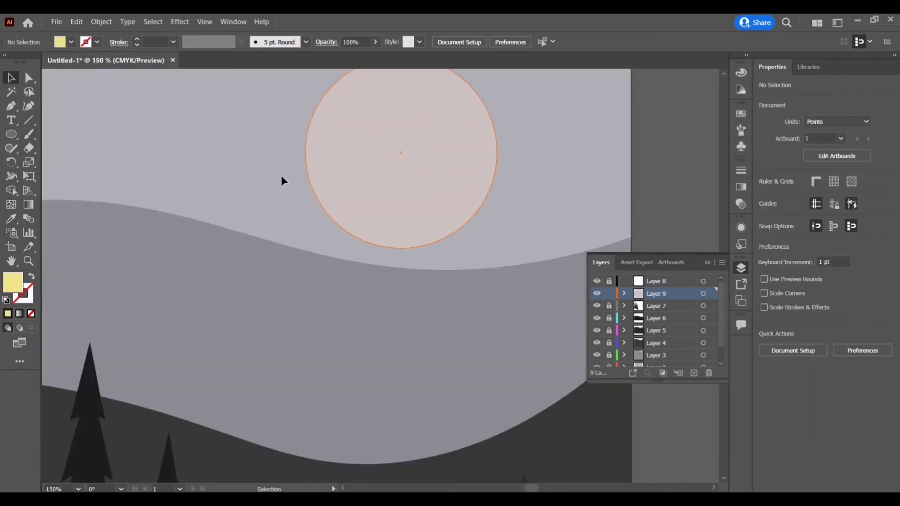
pyautogui.press('l')
pyautogui.moveTo(353, 179); pyautogui.dragTo(386, 212)
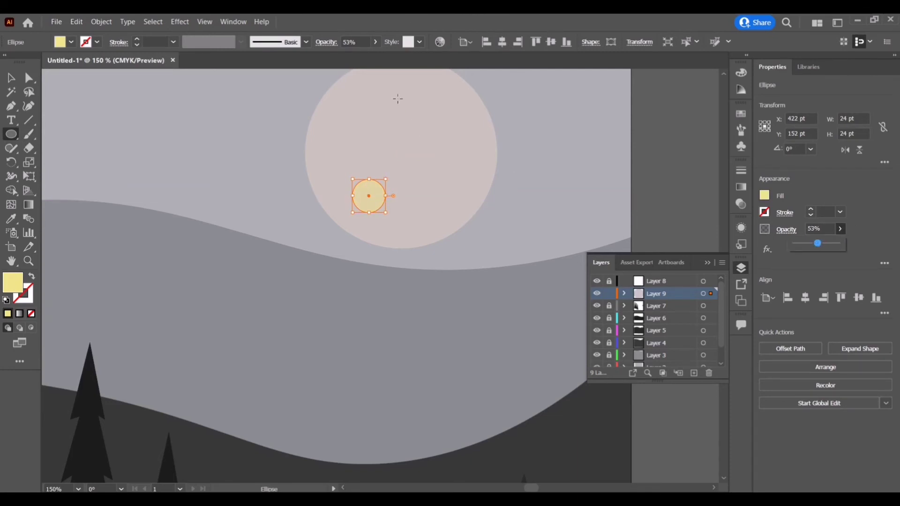
# Step: Draw three more yellow craters of different sizes on the moon and nudge the right one lower
pyautogui.moveTo(392, 108); pyautogui.dragTo(413, 130)
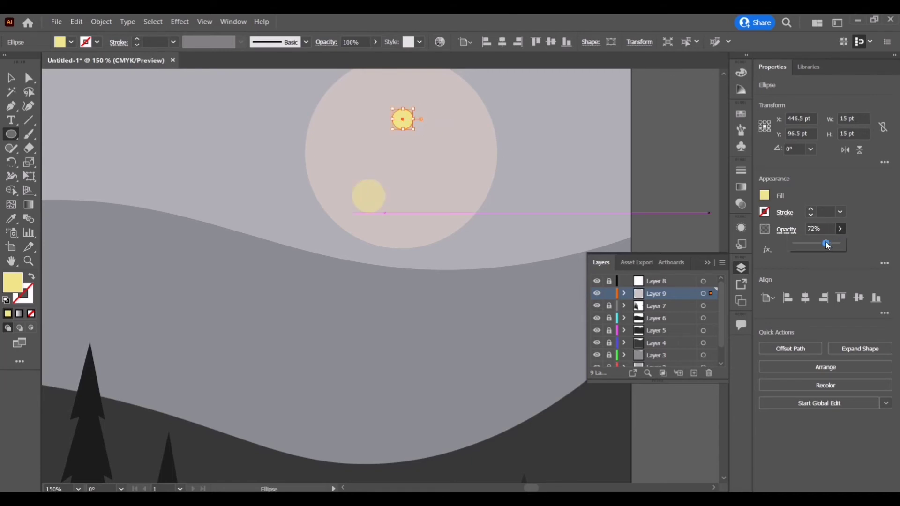
pyautogui.moveTo(452, 163)
pyautogui.mouseDown()
pyautogui.moveTo(464, 175)
pyautogui.moveTo(477, 154)
pyautogui.mouseUp()
pyautogui.moveTo(347, 96)
pyautogui.mouseDown()
pyautogui.moveTo(370, 121)
pyautogui.moveTo(356, 125)
pyautogui.moveTo(372, 129)
pyautogui.mouseUp()
pyautogui.press('v')
pyautogui.moveTo(459, 175); pyautogui.dragTo(459, 181)
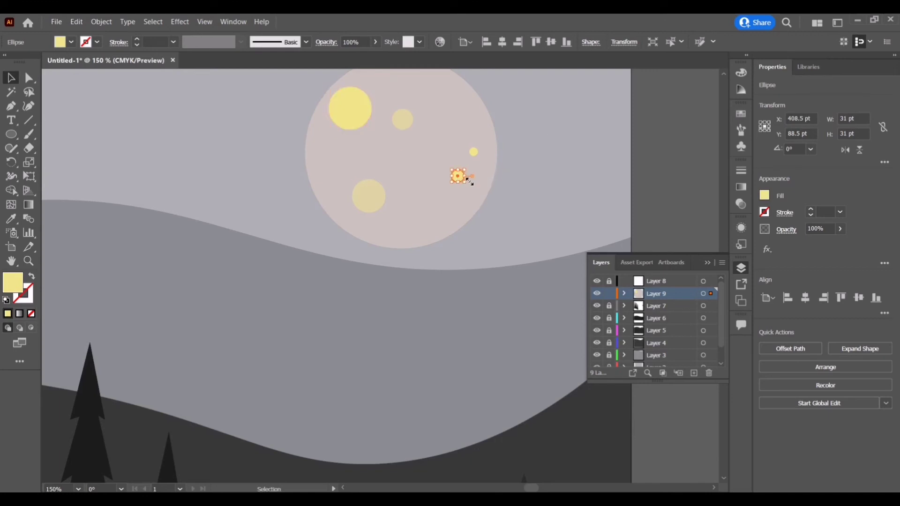
# Step: Select all five craters and lower their opacity to 41%
pyautogui.click(369, 195)
pyautogui.keyDown('shift'); pyautogui.click(403, 119); pyautogui.keyUp('shift')
pyautogui.keyDown('shift'); pyautogui.click(352, 111); pyautogui.keyUp('shift')
pyautogui.keyDown('shift'); pyautogui.click(458, 176); pyautogui.keyUp('shift')
pyautogui.keyDown('shift'); pyautogui.click(477, 153); pyautogui.keyUp('shift')
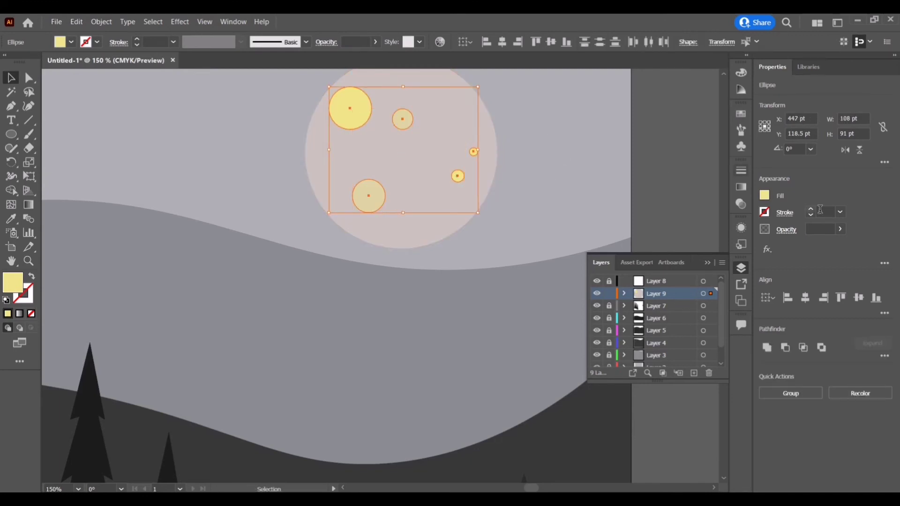
pyautogui.moveTo(819, 248); pyautogui.dragTo(828, 245)
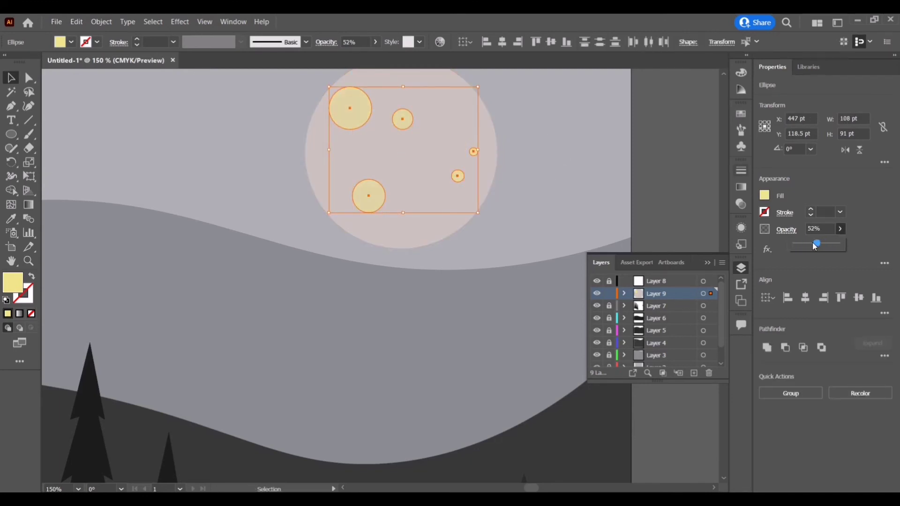
pyautogui.click(165, 106)
# Step: Fit the poster in view and add a new layer for the stars
pyautogui.hotkey('ctrl', '0')
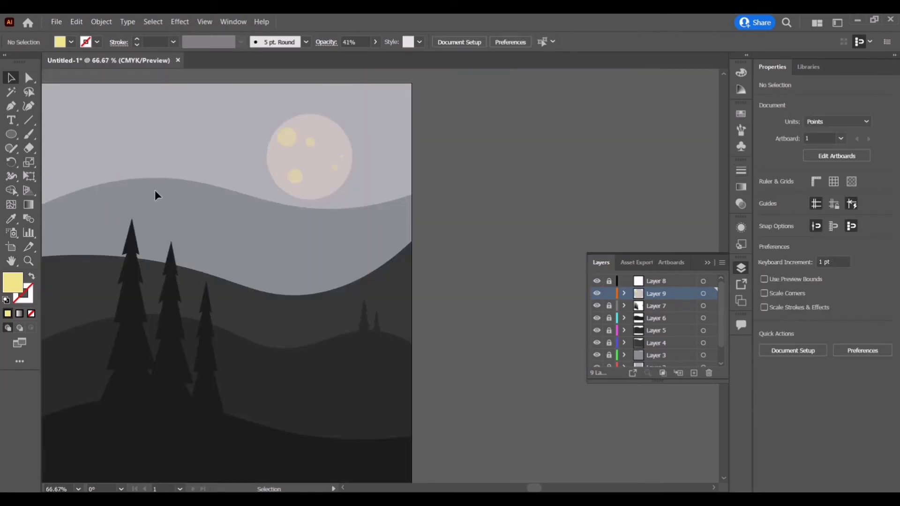
pyautogui.click(293, 143)
pyautogui.click(524, 418)
pyautogui.moveTo(535, 489); pyautogui.dragTo(529, 489)
pyautogui.scroll(-1, 425, 256)
pyautogui.hotkey('ctrl', 'l')
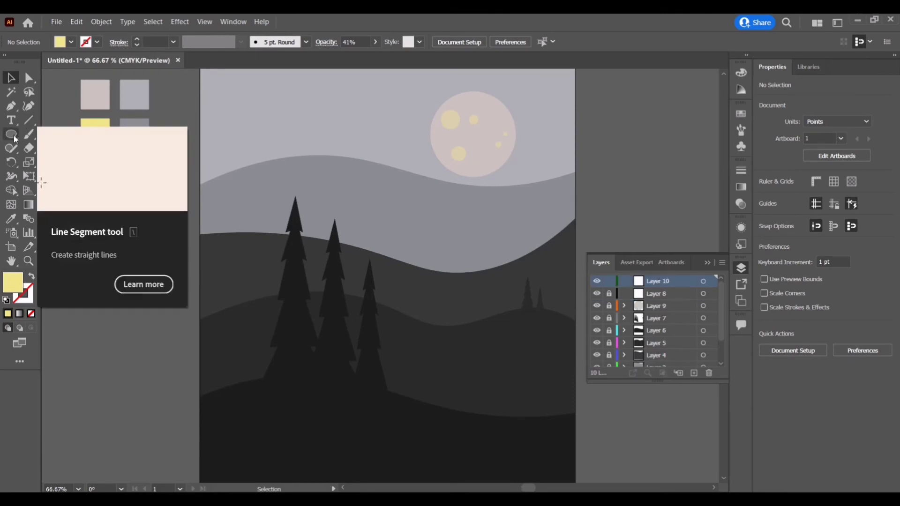
# Step: Draw thin white (#ffffff) rectangle bars forming the sparkle cross
pyautogui.rightClick(12, 134)
pyautogui.click(52, 133)
pyautogui.scroll(1, 294, 125)
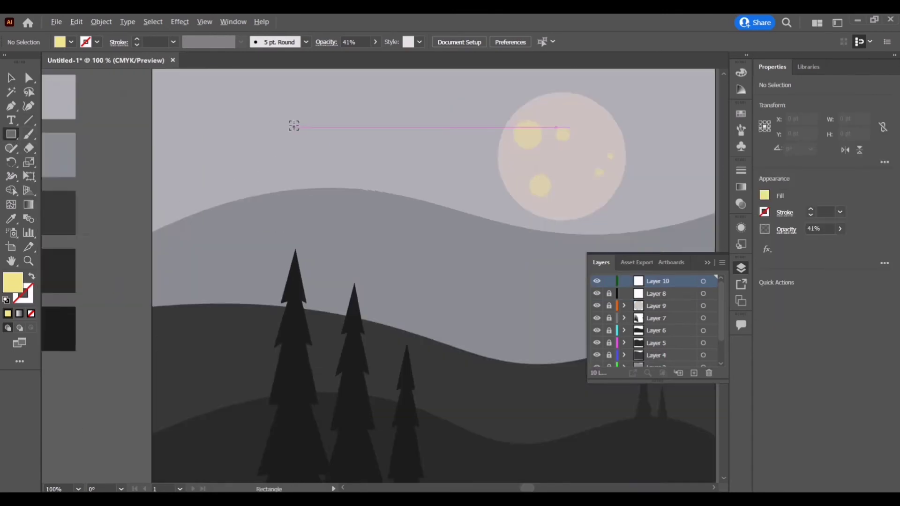
pyautogui.scroll(2, 293, 124)
pyautogui.doubleClick(16, 290)
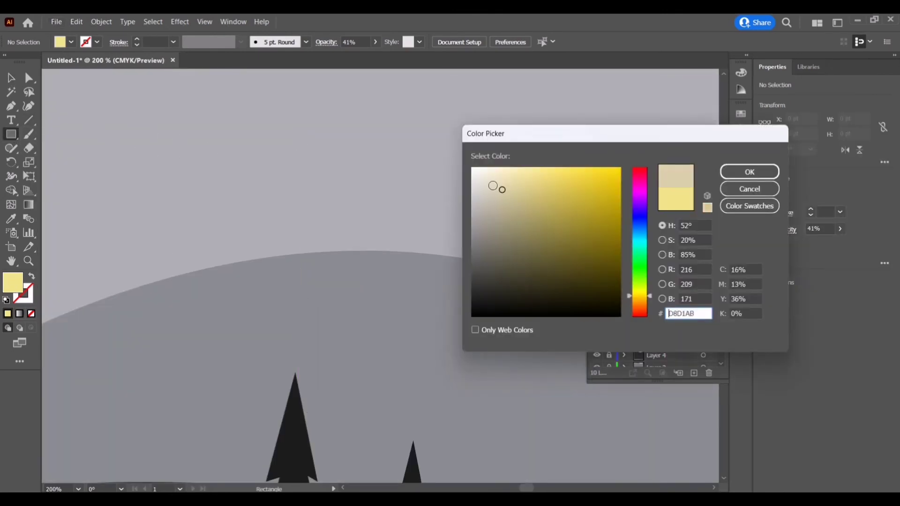
pyautogui.write('ffffff')
pyautogui.press('Return')
pyautogui.moveTo(282, 134)
pyautogui.mouseDown()
pyautogui.moveTo(374, 140)
pyautogui.moveTo(326, 173)
pyautogui.mouseUp()
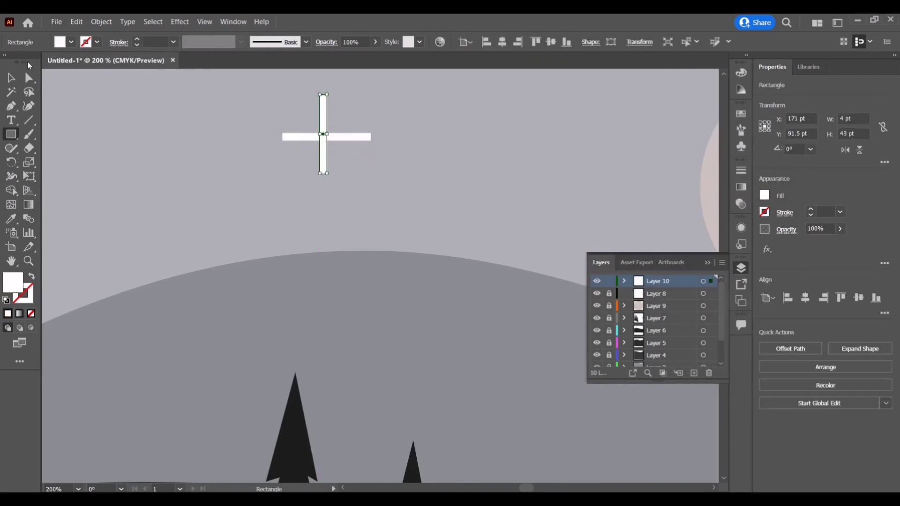
pyautogui.press('a')
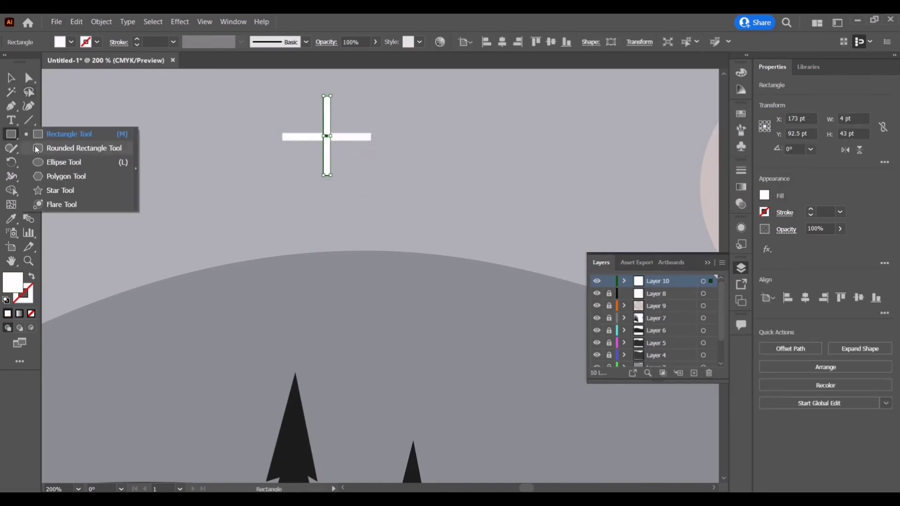
# Step: Add a small rounded shape at the centre of the cross
pyautogui.moveTo(14, 134); pyautogui.dragTo(57, 153)
pyautogui.moveTo(327, 136); pyautogui.dragTo(338, 147)
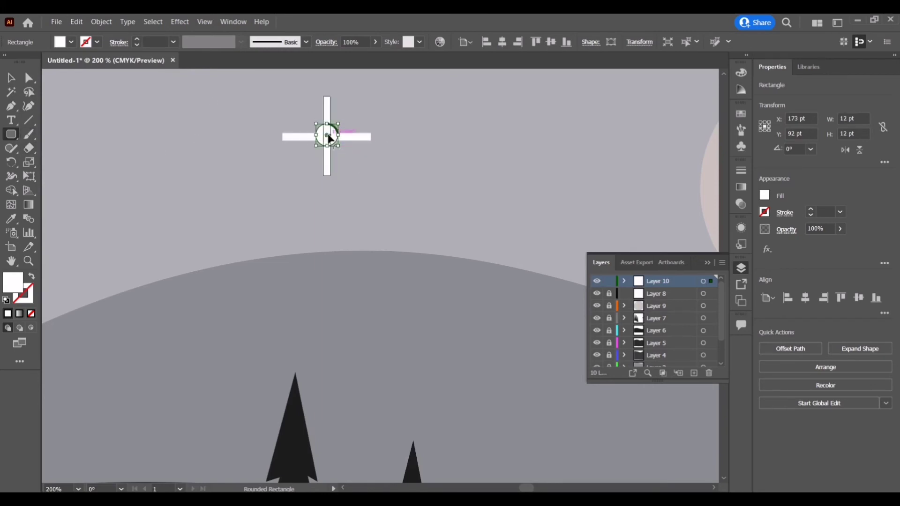
pyautogui.click(327, 136)
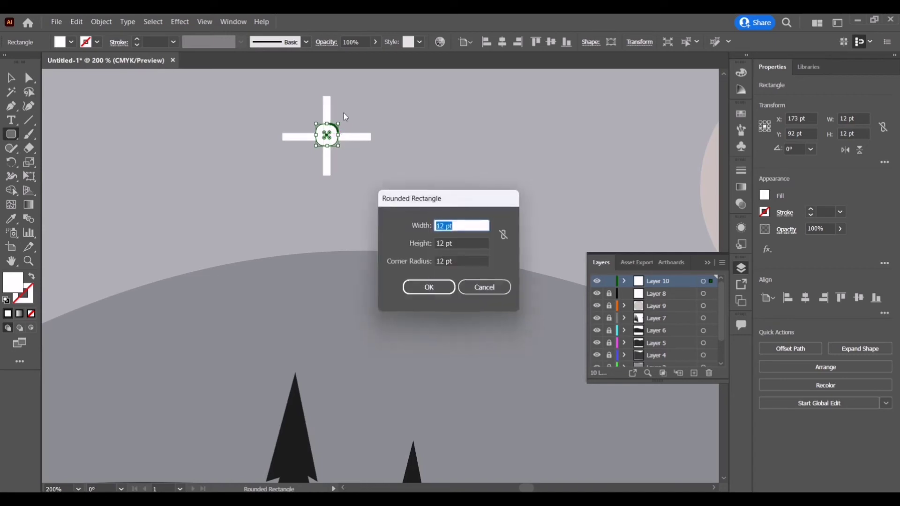
pyautogui.click(497, 289)
pyautogui.press('v')
pyautogui.click(225, 195)
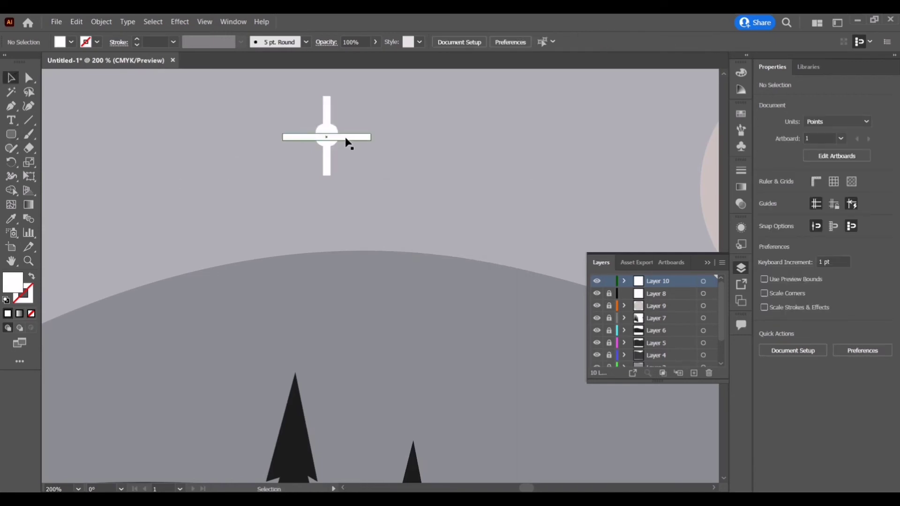
# Step: Thicken the horizontal and vertical bars of the cross
pyautogui.click(315, 138)
pyautogui.moveTo(326, 134); pyautogui.dragTo(330, 131)
pyautogui.click(328, 113)
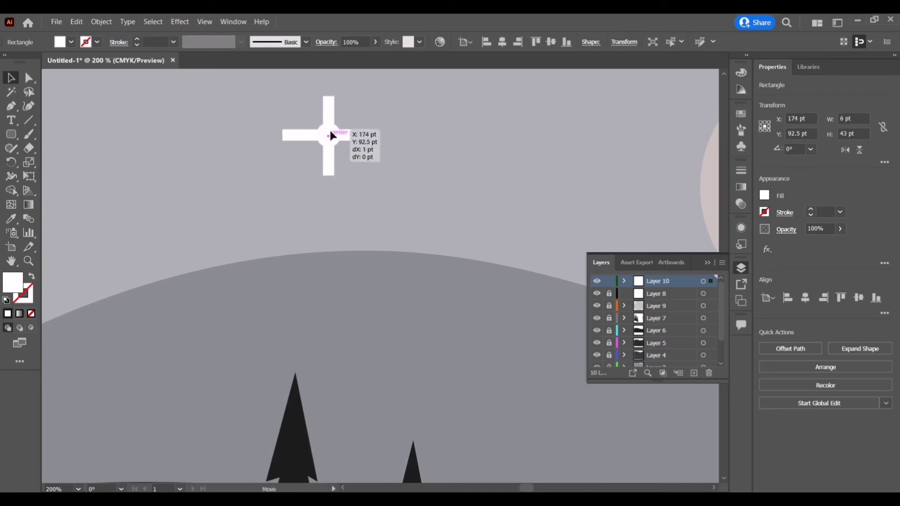
pyautogui.click(376, 134)
# Step: Shrink the cross to a 10 pt star, then use Undo Scale to revert the extra resize
pyautogui.hotkey('ctrl', '0')
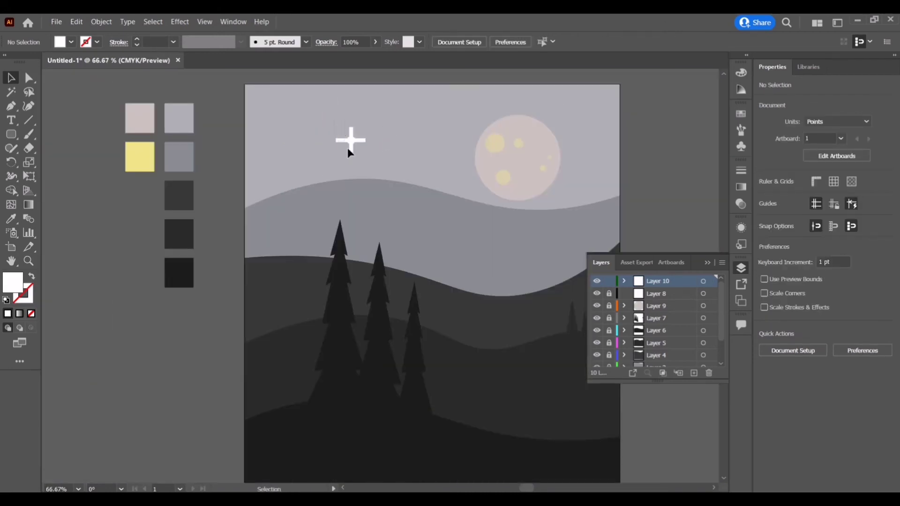
pyautogui.click(347, 148)
pyautogui.moveTo(365, 154); pyautogui.dragTo(350, 140)
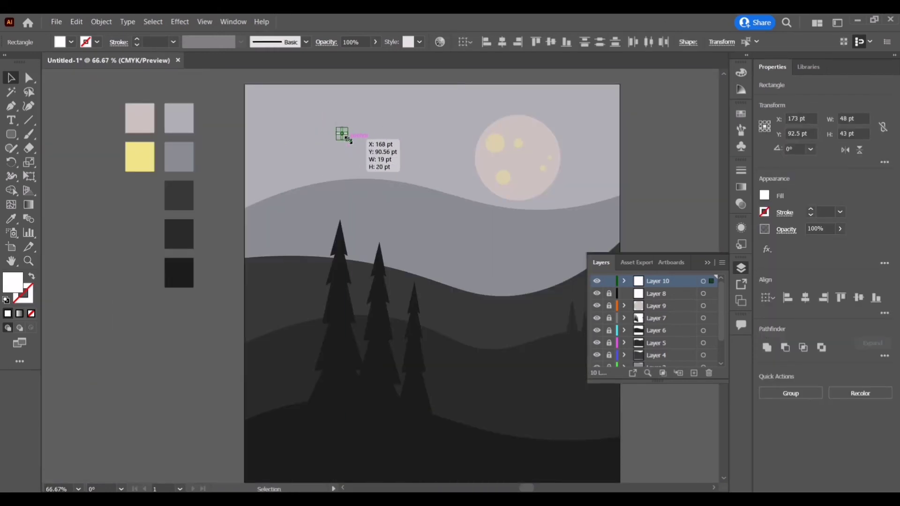
pyautogui.click(416, 137)
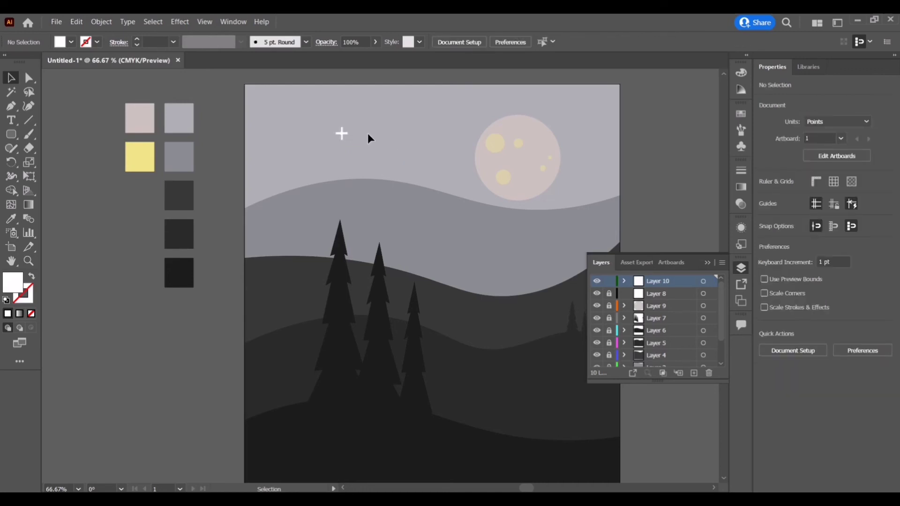
pyautogui.click(342, 134)
pyautogui.rightClick(342, 137)
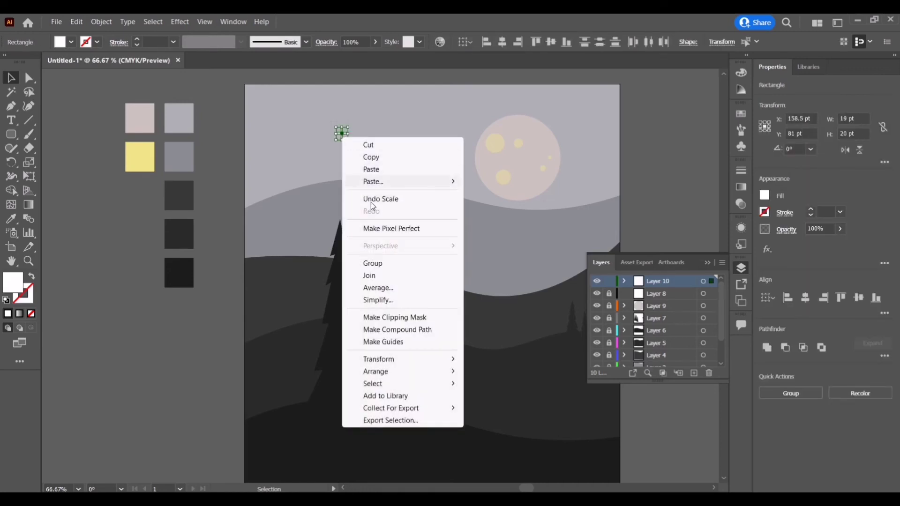
pyautogui.click(373, 199)
pyautogui.click(350, 132)
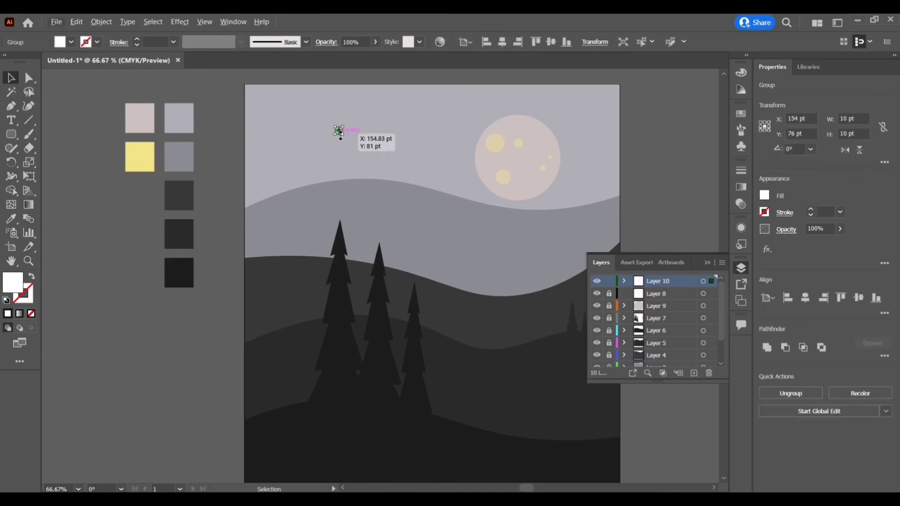
# Step: Alt-drag several copies of the cross across the sky, including one near the moon
pyautogui.scroll(5, 339, 133)
pyautogui.moveTo(342, 157)
pyautogui.mouseDown()
pyautogui.moveTo(257, 169)
pyautogui.moveTo(159, 112)
pyautogui.moveTo(161, 265)
pyautogui.moveTo(449, 330)
pyautogui.moveTo(586, 153)
pyautogui.mouseUp()
pyautogui.scroll(3, 586, 152)
pyautogui.moveTo(588, 215); pyautogui.dragTo(704, 128)
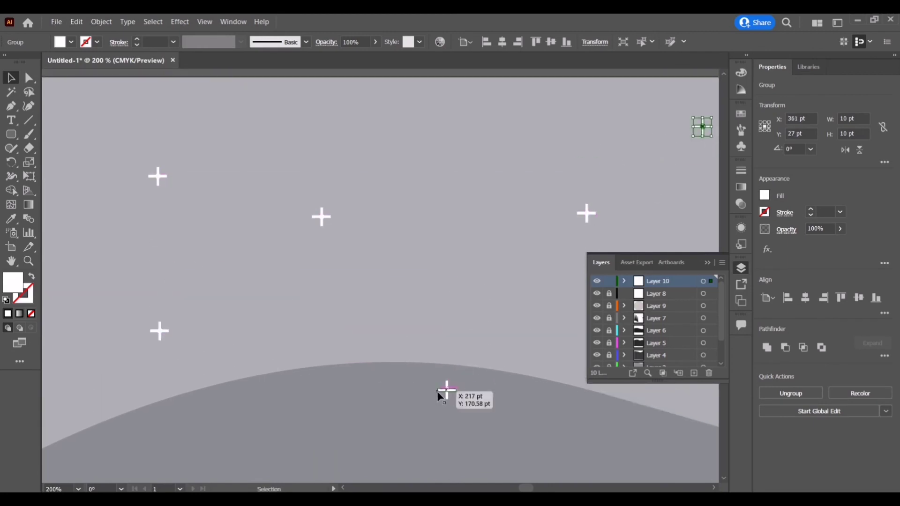
pyautogui.moveTo(438, 394); pyautogui.dragTo(422, 328)
pyautogui.hscroll(3, 716, 489)
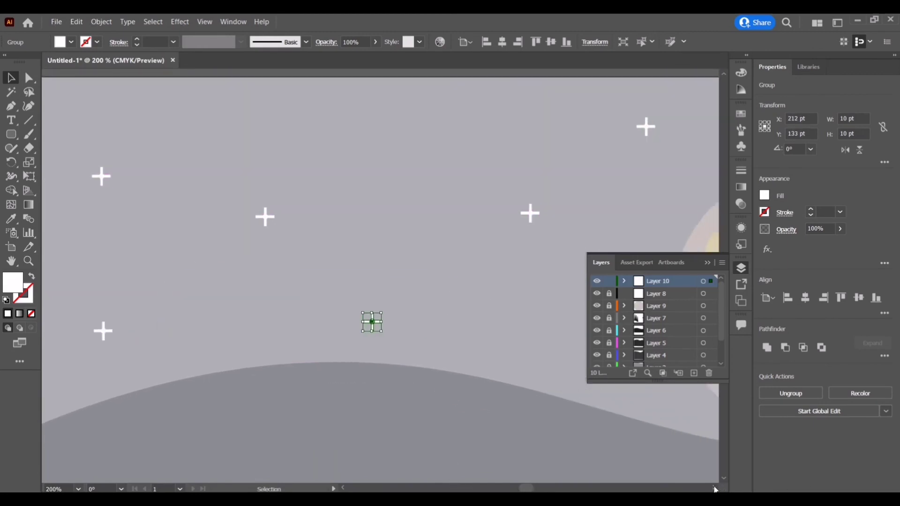
pyautogui.hscroll(4, 563, 328)
pyautogui.moveTo(440, 213); pyautogui.dragTo(557, 407)
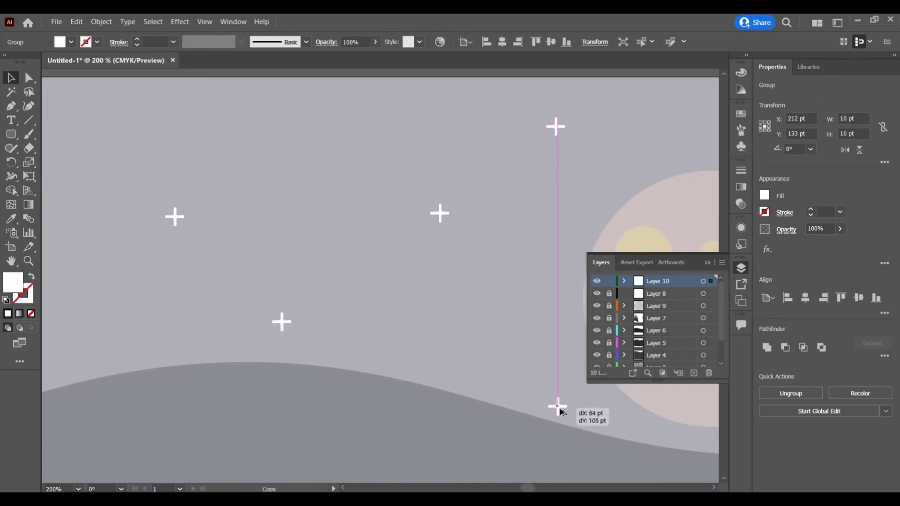
pyautogui.scroll(2, 557, 422)
pyautogui.moveTo(440, 247); pyautogui.dragTo(313, 163)
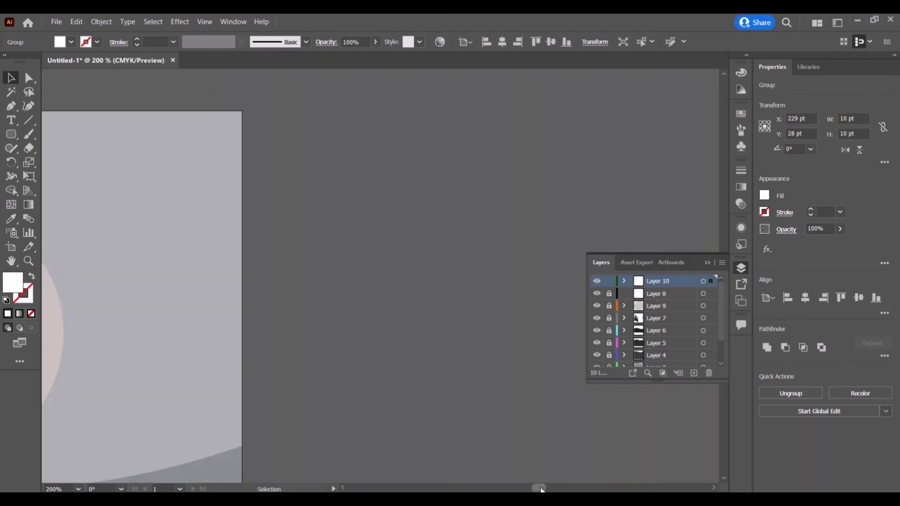
pyautogui.moveTo(529, 488); pyautogui.dragTo(535, 488)
pyautogui.moveTo(147, 160)
pyautogui.mouseDown()
pyautogui.moveTo(506, 190)
pyautogui.moveTo(465, 403)
pyautogui.mouseUp()
# Step: Place another cross just above the hill and reposition crosses in the upper sky
pyautogui.hotkey('ctrl', '-')
pyautogui.hotkey('ctrl', '-')
pyautogui.hotkey('ctrl', '-')
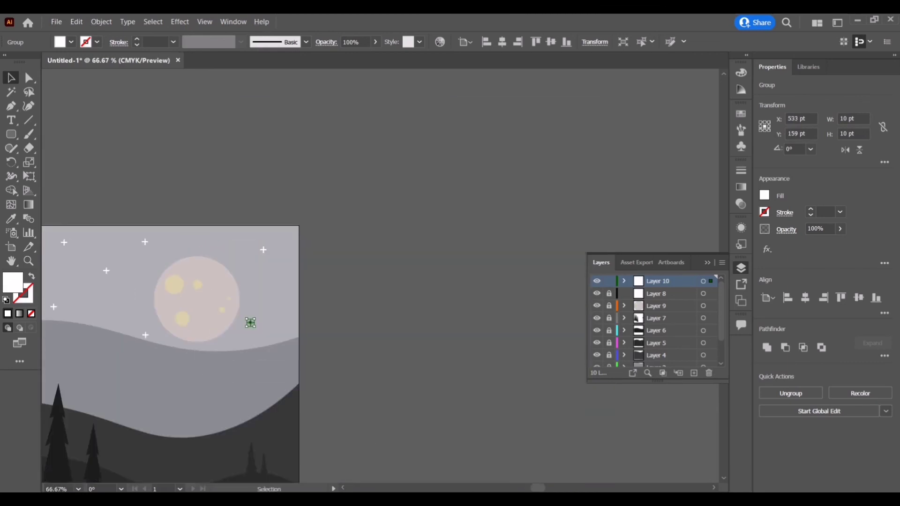
pyautogui.hscroll(-3, 409, 203)
pyautogui.scroll(-1, 409, 202)
pyautogui.scroll(-2, 408, 202)
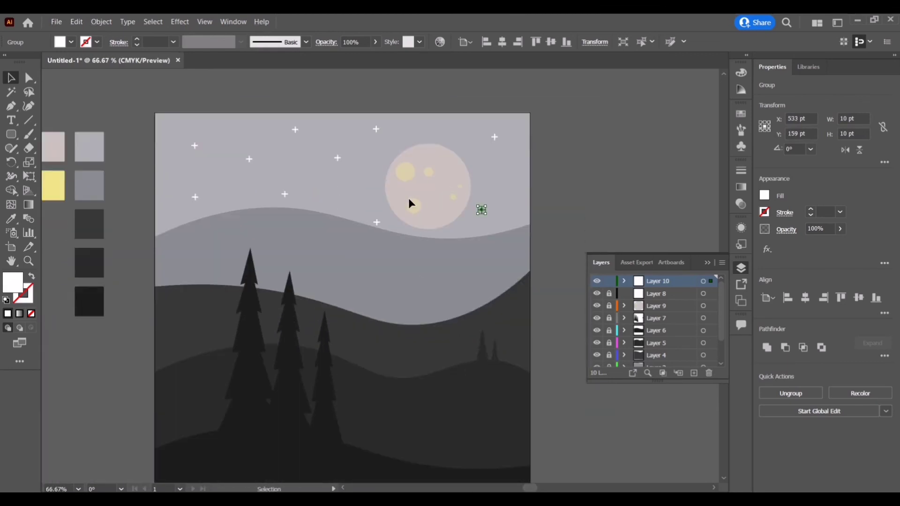
pyautogui.moveTo(377, 222); pyautogui.dragTo(377, 223)
pyautogui.moveTo(285, 194); pyautogui.dragTo(285, 195)
pyautogui.click(319, 175)
pyautogui.click(337, 158)
pyautogui.click(377, 130)
pyautogui.moveTo(378, 131); pyautogui.dragTo(378, 131)
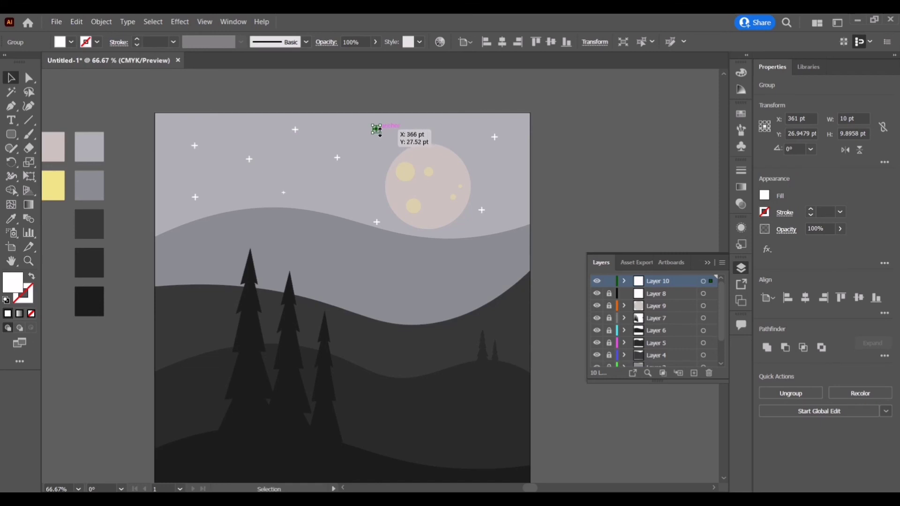
# Step: Shrink several crosses into smaller sparkles and nudge the ones near the top
pyautogui.moveTo(203, 152); pyautogui.dragTo(201, 150)
pyautogui.click(196, 197)
pyautogui.moveTo(198, 200); pyautogui.dragTo(201, 204)
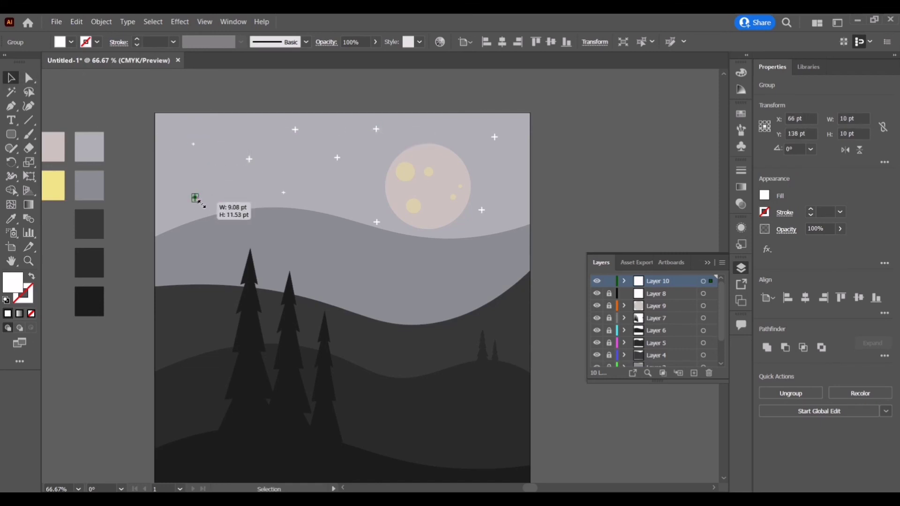
pyautogui.moveTo(296, 130); pyautogui.dragTo(295, 129)
pyautogui.click(422, 127)
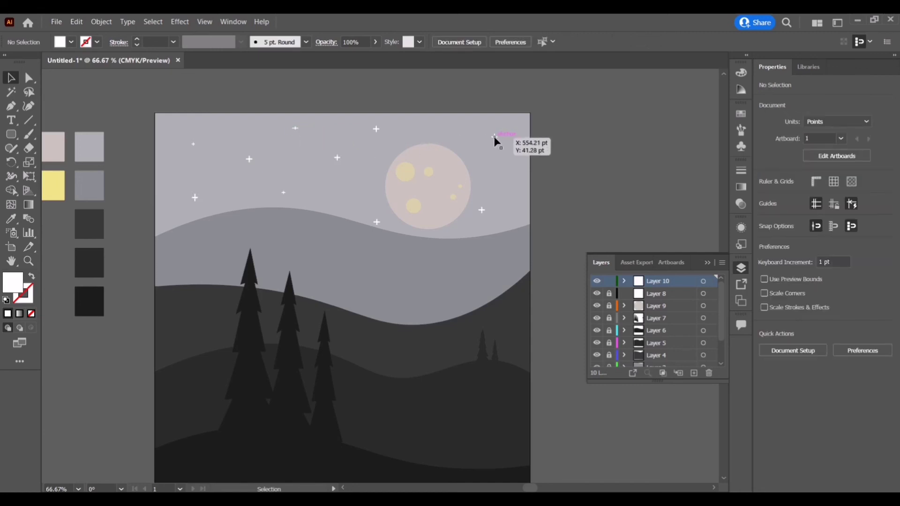
pyautogui.moveTo(495, 141); pyautogui.dragTo(492, 137)
pyautogui.click(499, 187)
pyautogui.click(377, 129)
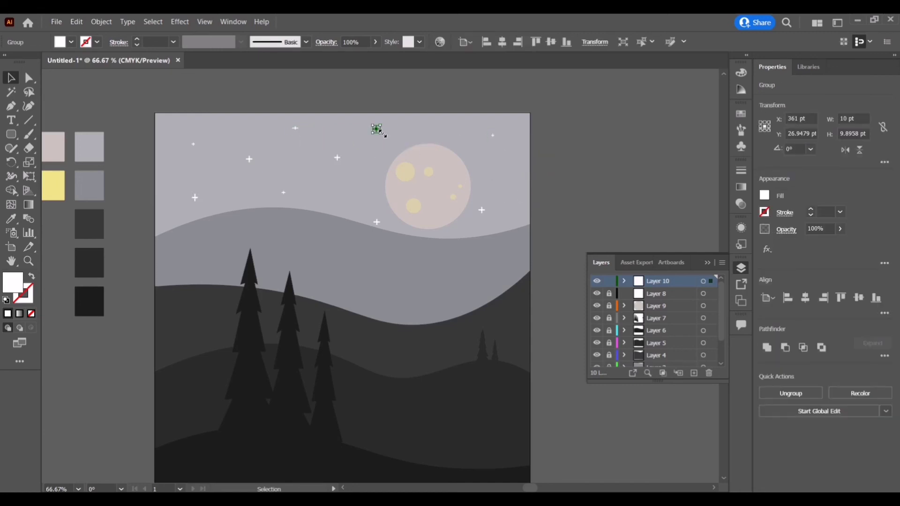
pyautogui.moveTo(384, 136); pyautogui.dragTo(379, 133)
pyautogui.click(443, 131)
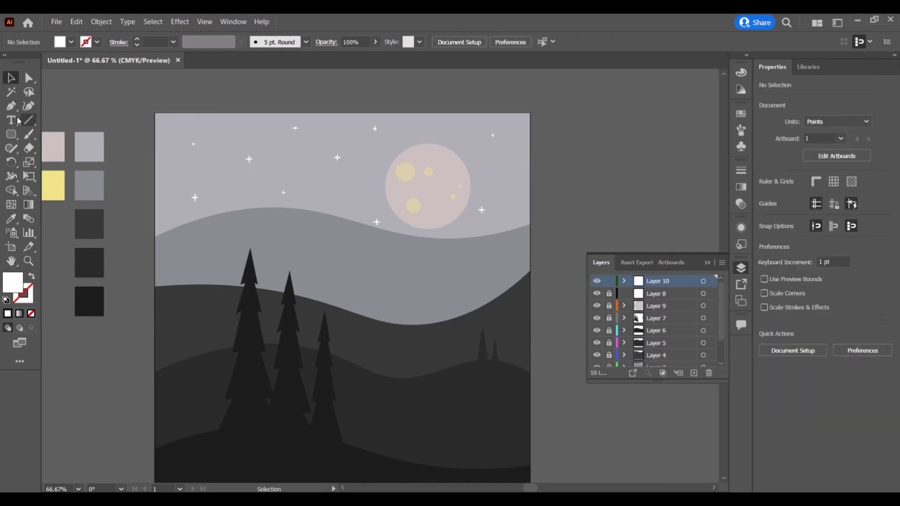
# Step: Create 8 pt white circles left of the moon, upper-left sky and right of the moon
pyautogui.rightClick(11, 135)
pyautogui.click(61, 161)
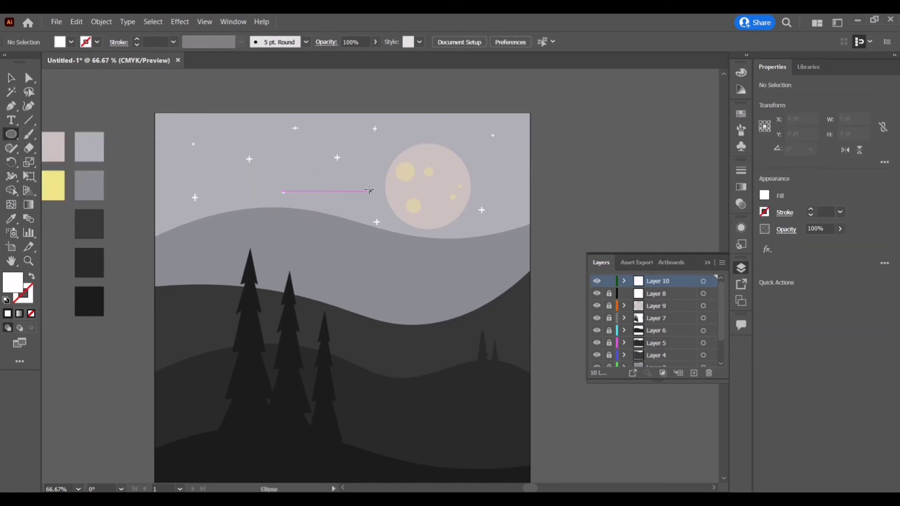
pyautogui.click(365, 189)
pyautogui.press('Return')
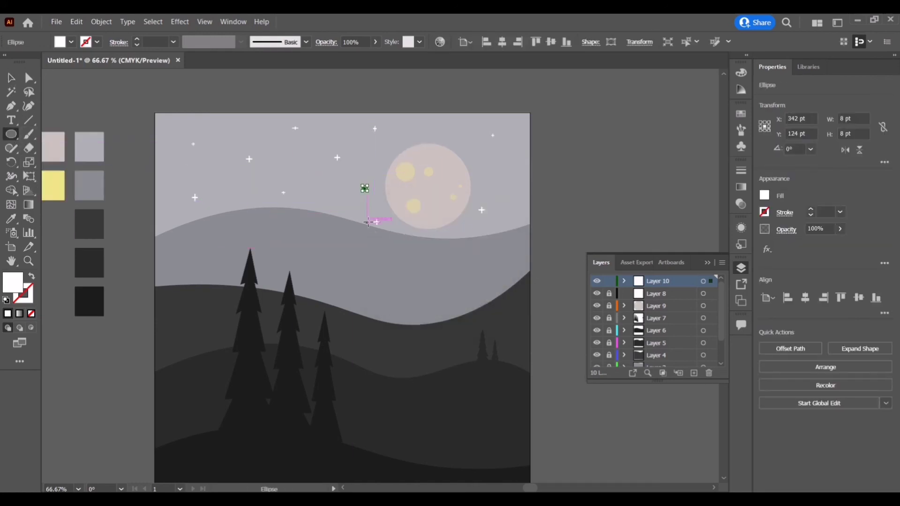
pyautogui.click(365, 189)
pyautogui.press('Return')
pyautogui.click(238, 130)
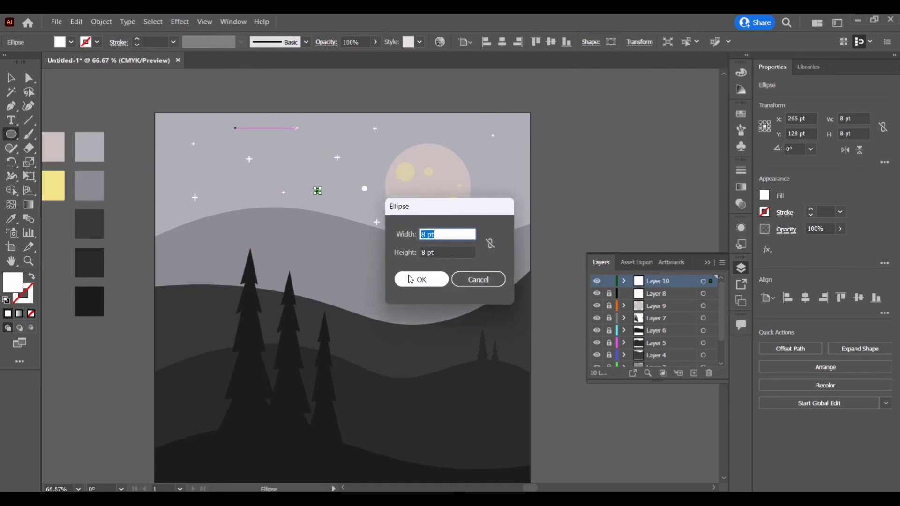
pyautogui.press('Return')
pyautogui.click(503, 169)
pyautogui.press('Return')
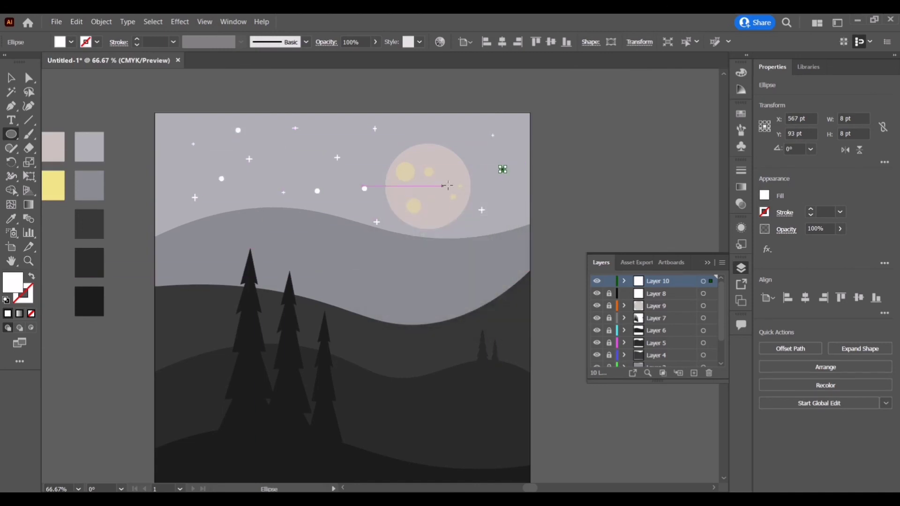
# Step: Shrink one dot to 4 pt, squeeze another into an oval, and Alt-drag a copy mid-sky
pyautogui.click(11, 78)
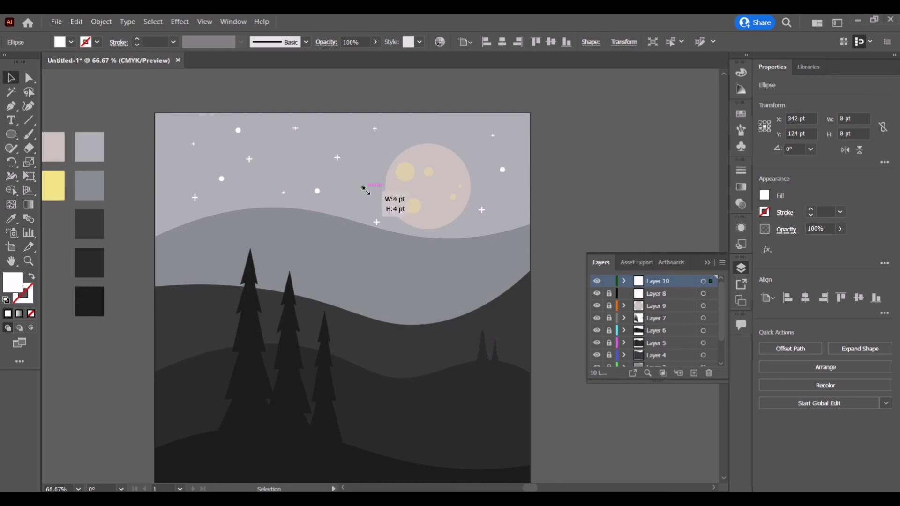
pyautogui.moveTo(366, 189); pyautogui.dragTo(365, 188)
pyautogui.click(384, 216)
pyautogui.click(499, 170)
pyautogui.moveTo(505, 170); pyautogui.dragTo(502, 170)
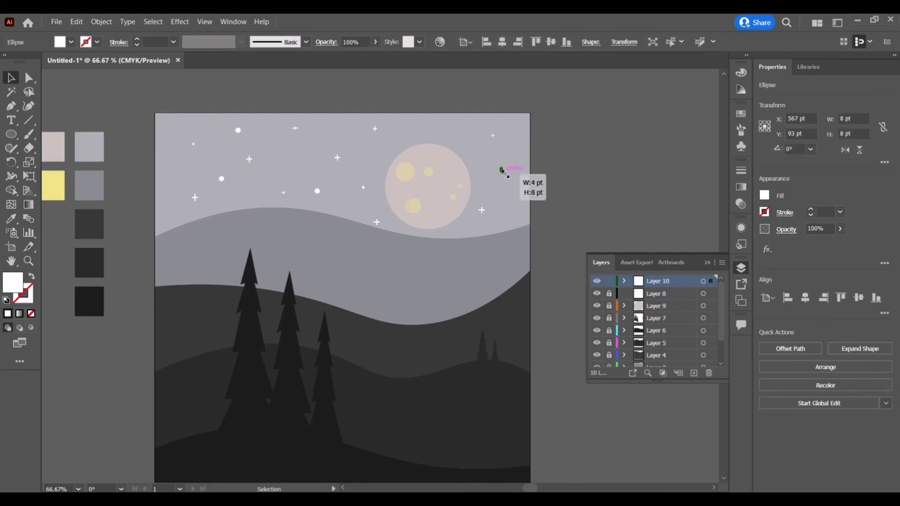
pyautogui.click(357, 189)
pyautogui.click(221, 179)
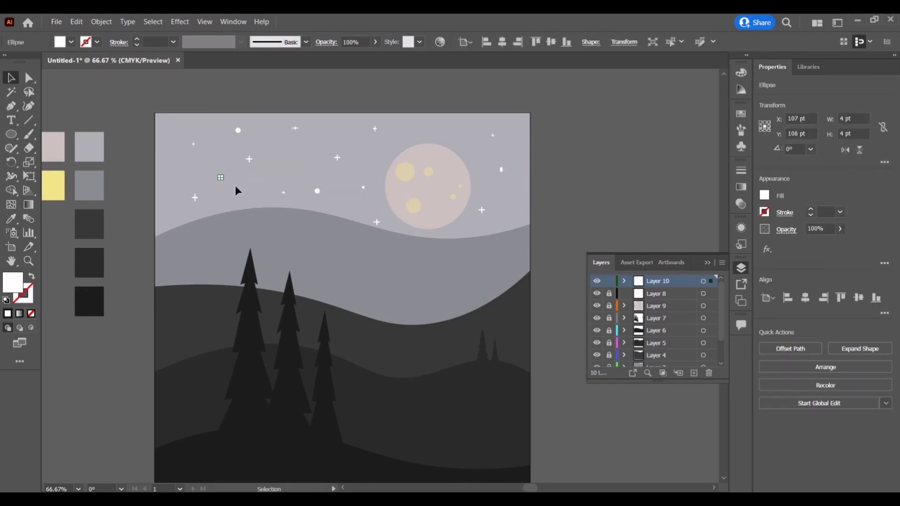
pyautogui.click(235, 186)
pyautogui.click(238, 130)
pyautogui.moveTo(316, 191); pyautogui.dragTo(316, 190)
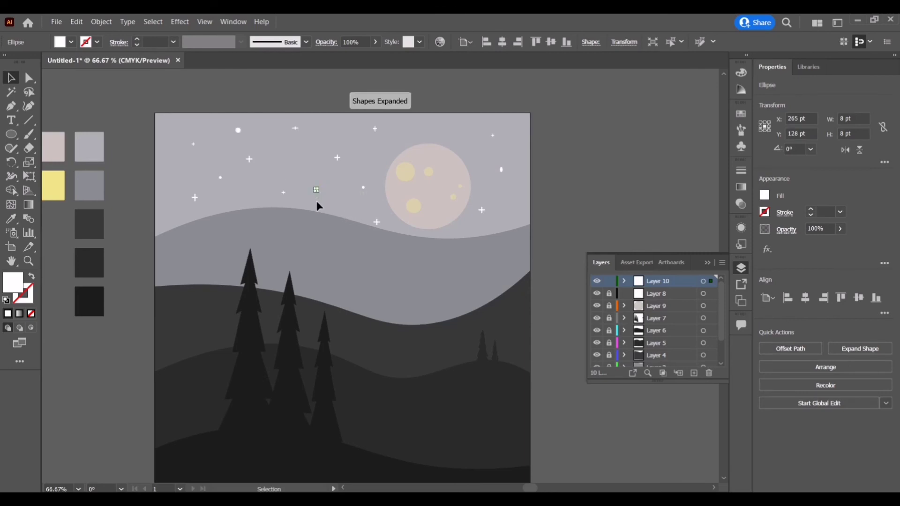
pyautogui.click(590, 180)
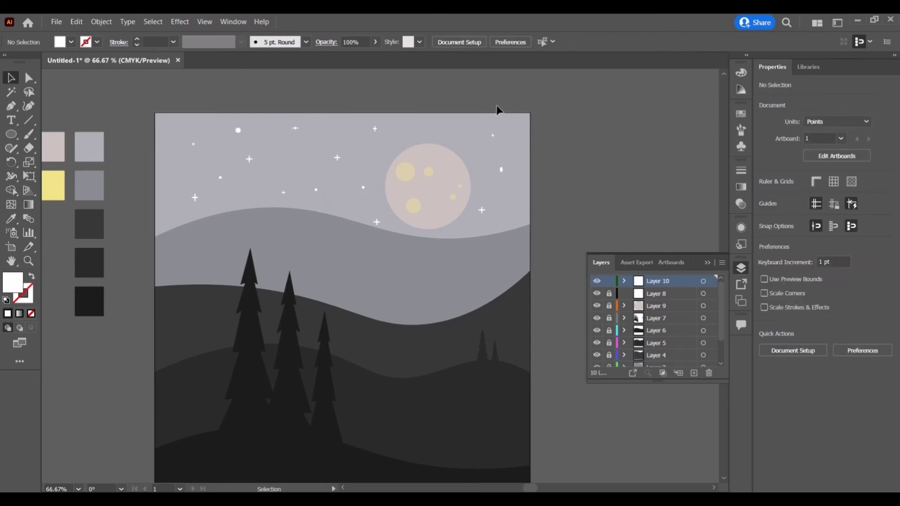
pyautogui.scroll(-2, 361, 277)
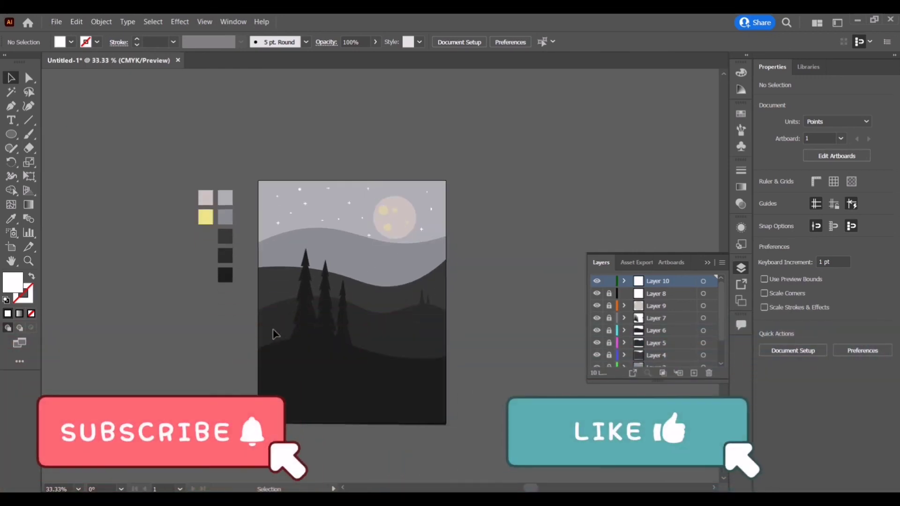
pyautogui.scroll(-1, 345, 489)
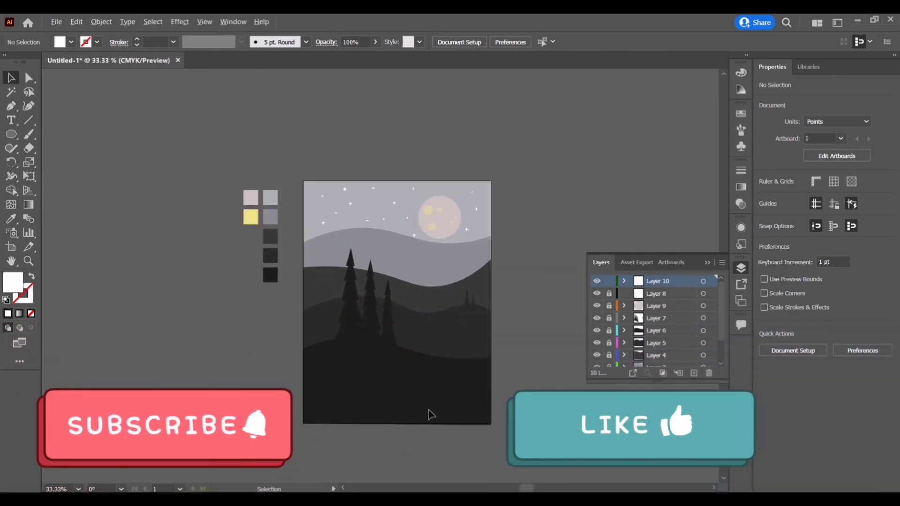
pyautogui.scroll(2, 428, 416)
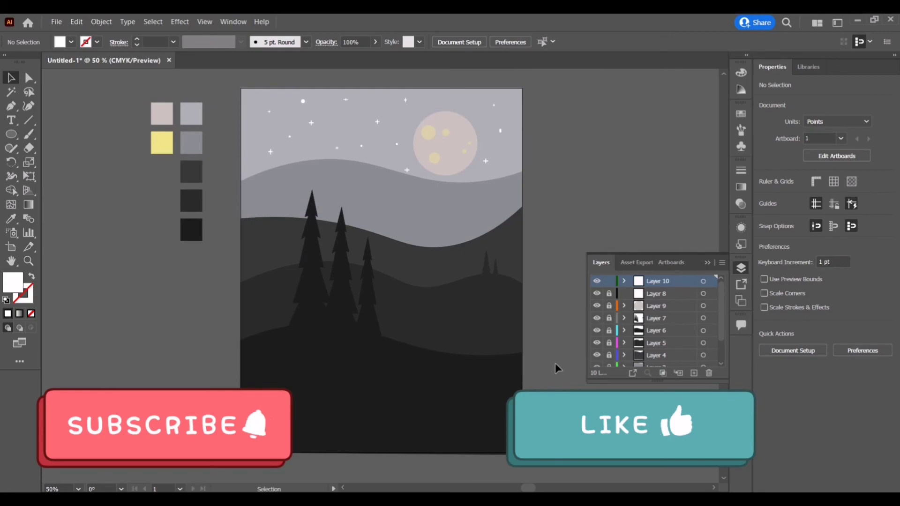